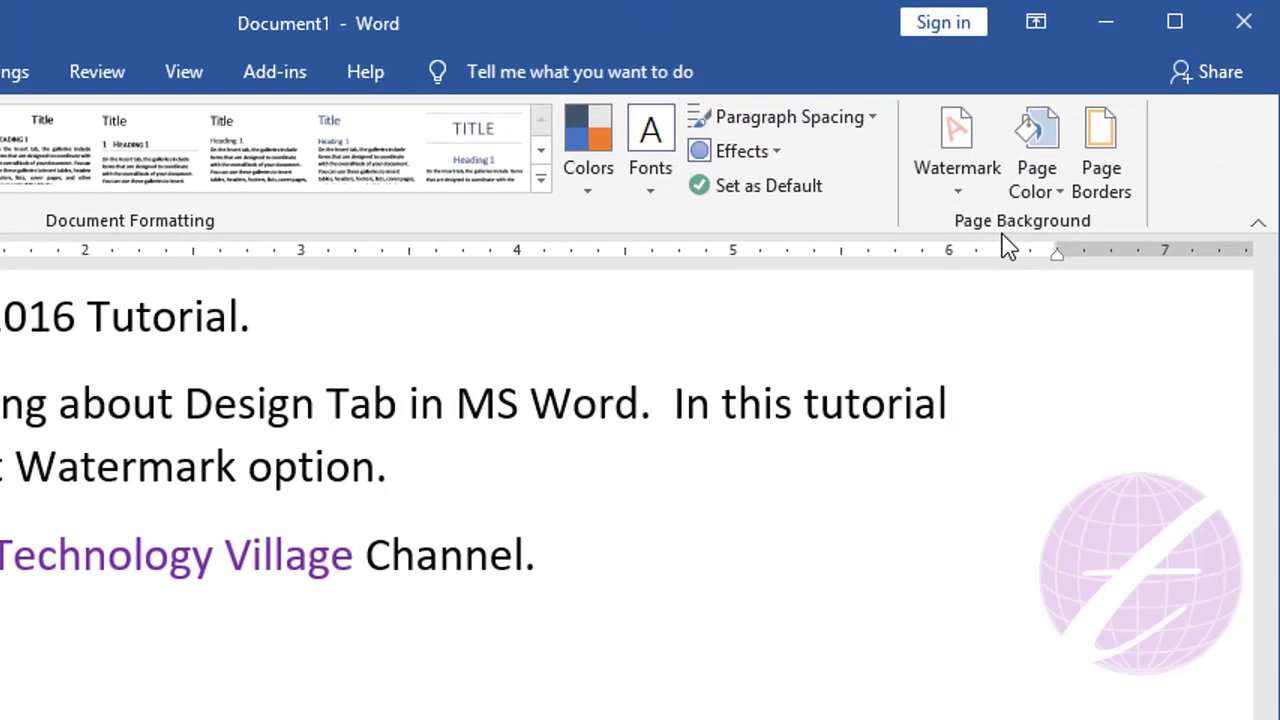
Apply the built-in diagonal CONFIDENTIAL 1 watermark from the Design tab's Watermark gallery.
{"action": "left_click", "coordinate": [957, 195]}
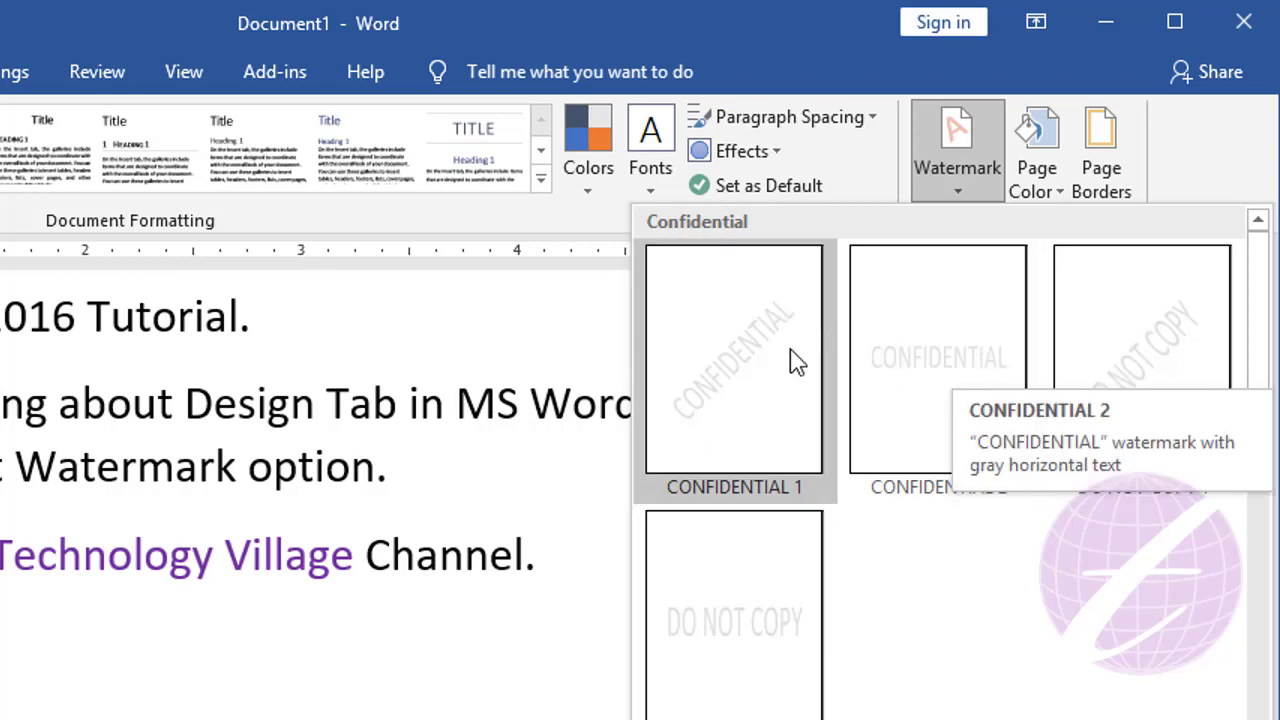
{"action": "left_click", "coordinate": [735, 362]}
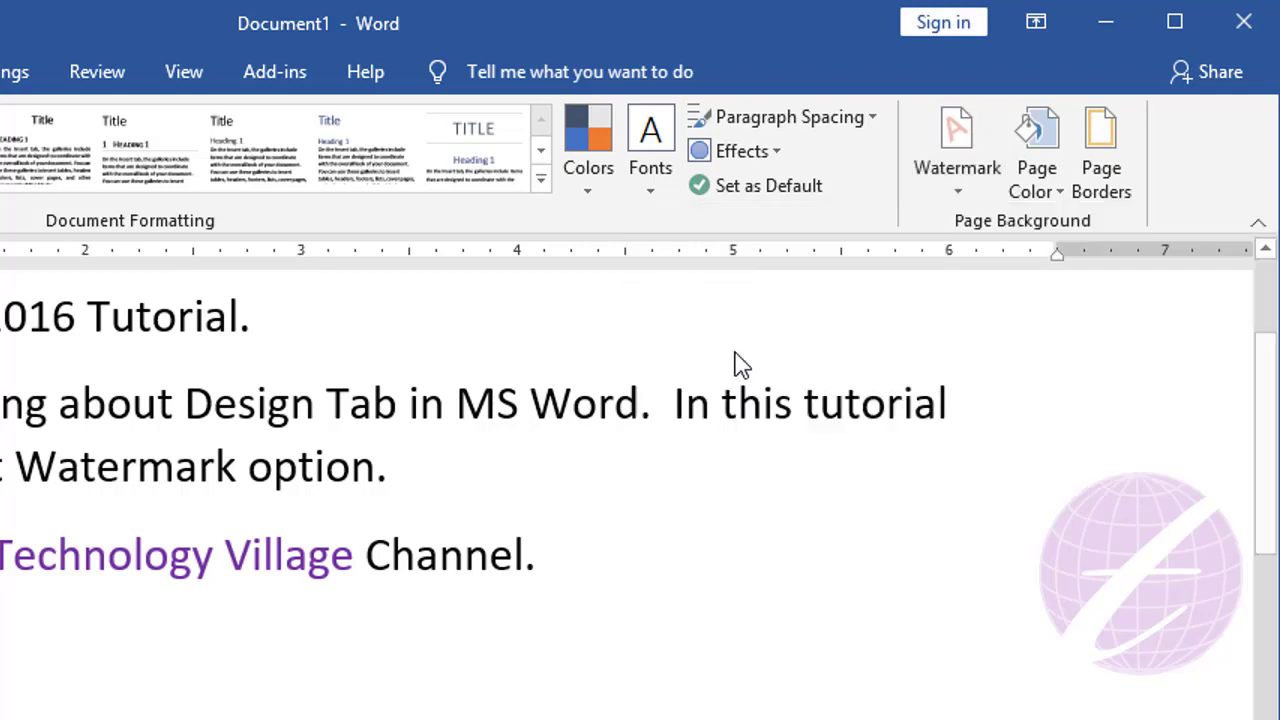
Scroll through the page and zoom out to 70% to see the whole watermarked page.
{"action": "scroll", "coordinate": [943, 450], "scroll_direction": "down", "scroll_amount": 5}
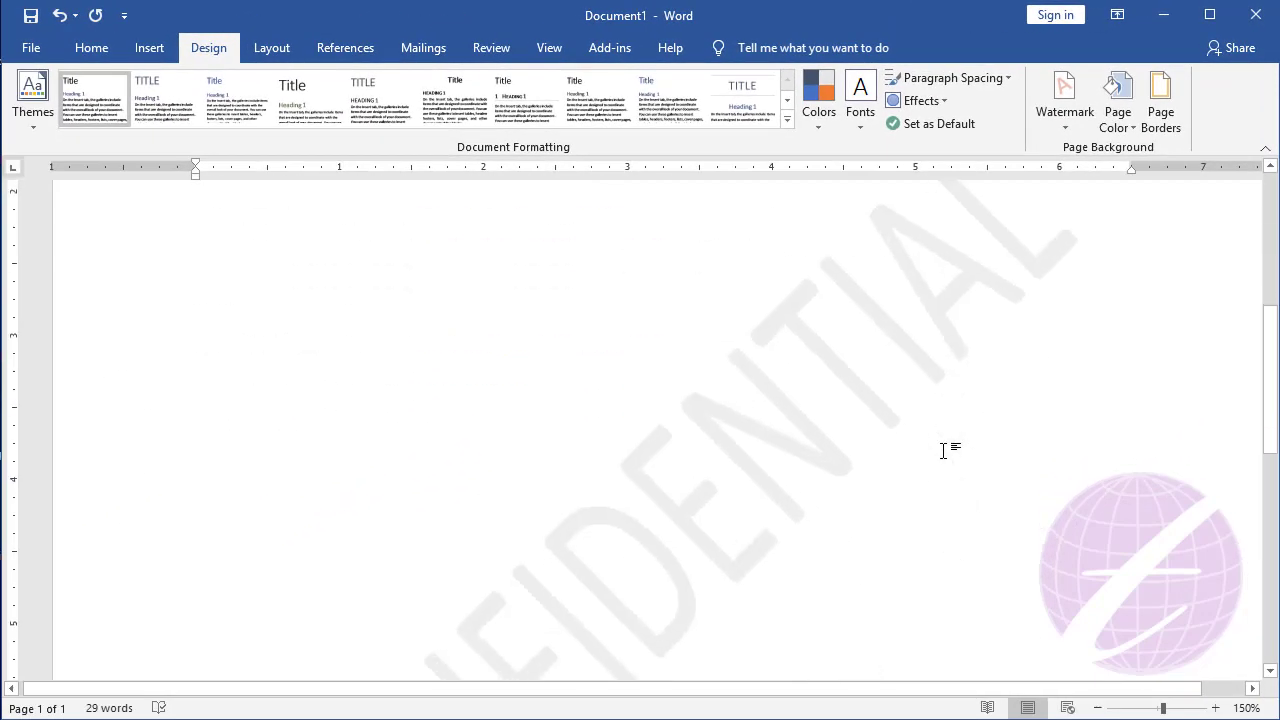
{"action": "scroll", "coordinate": [400, 600], "scroll_direction": "up", "scroll_amount": 3}
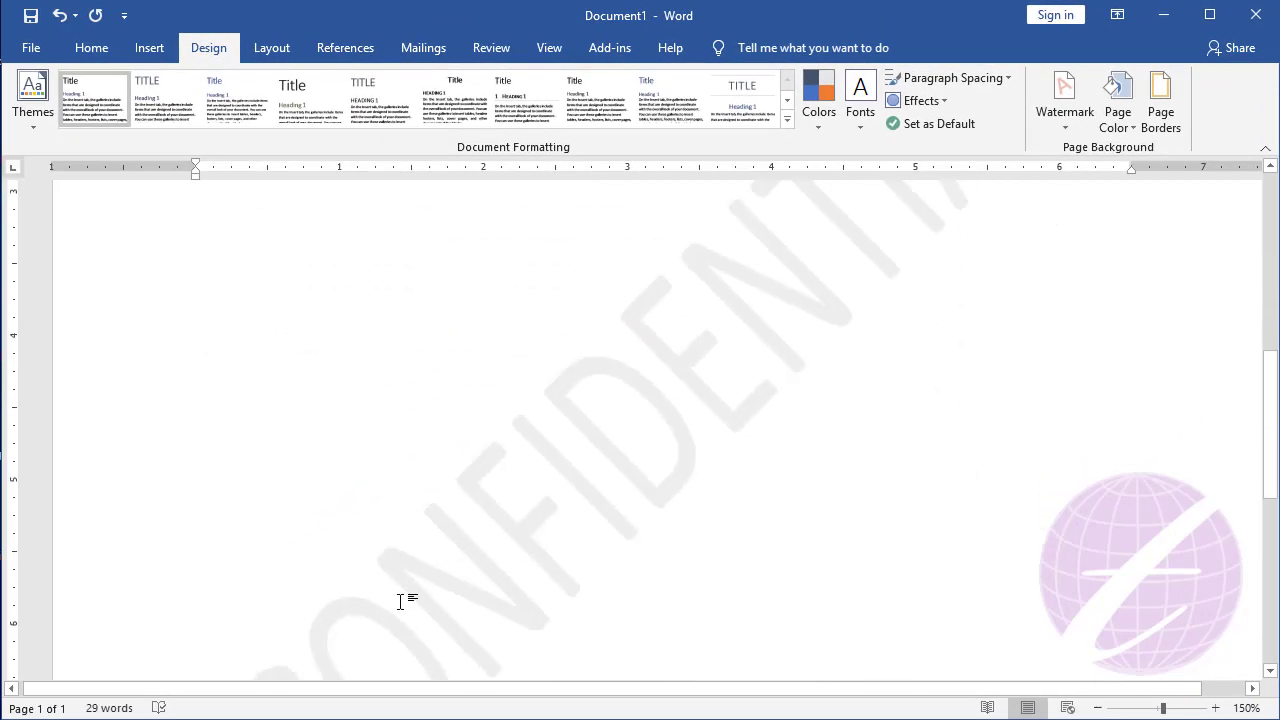
{"action": "scroll", "coordinate": [623, 500], "scroll_direction": "down", "scroll_amount": 3}
{"action": "scroll", "coordinate": [755, 455], "scroll_direction": "down", "scroll_amount": 1}
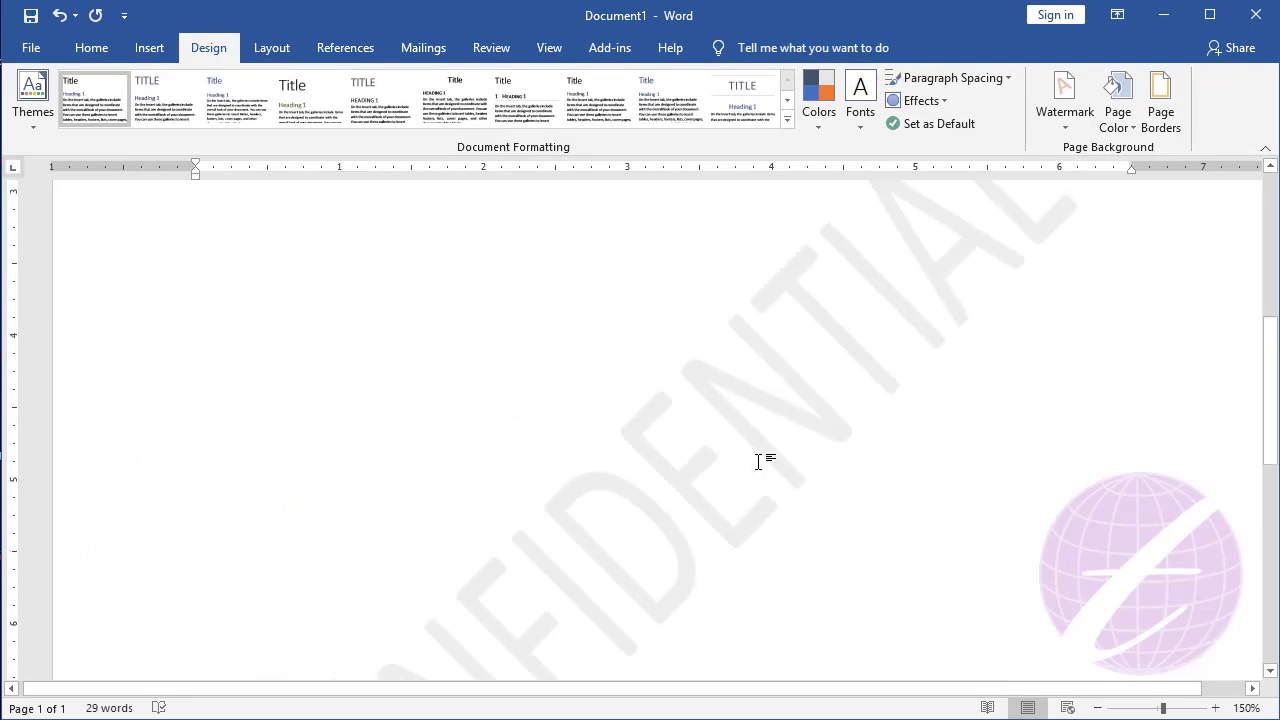
{"action": "scroll", "coordinate": [714, 477], "scroll_direction": "down", "scroll_amount": 2}
{"action": "scroll", "coordinate": [714, 477], "scroll_direction": "down", "scroll_amount": 1}
{"action": "scroll", "coordinate": [760, 470], "scroll_direction": "down", "scroll_amount": 1}
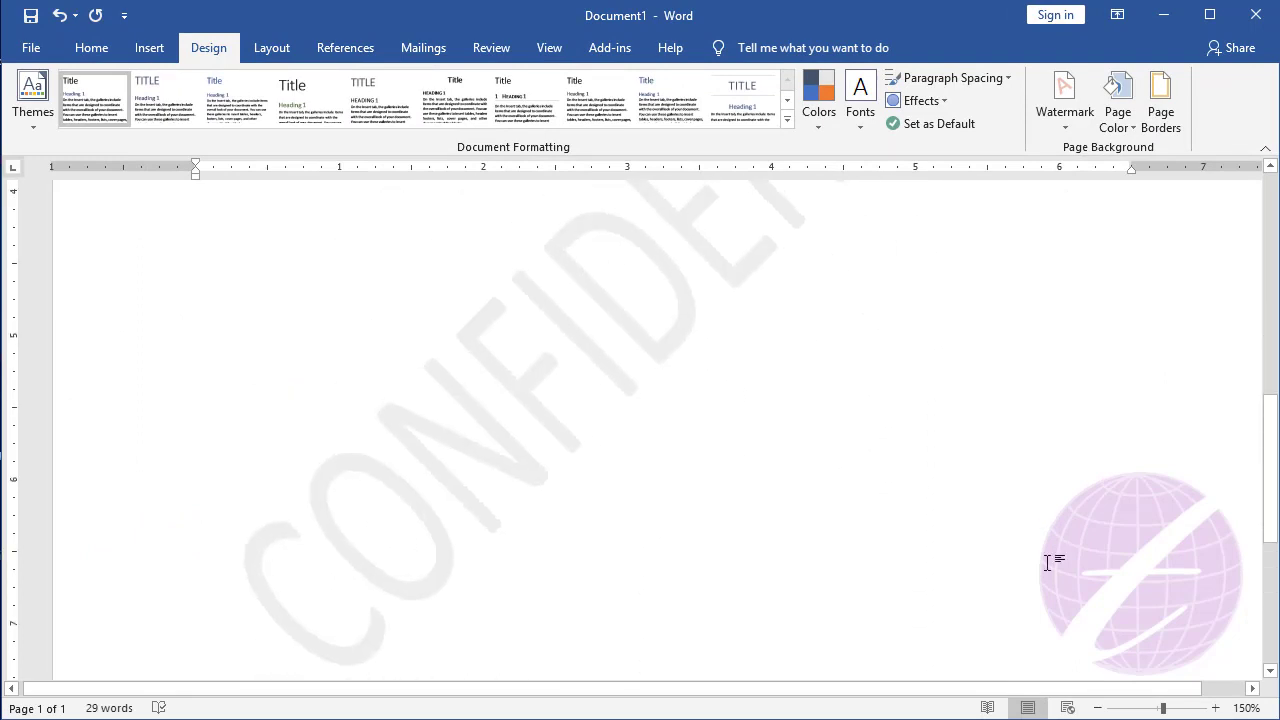
{"action": "left_click", "coordinate": [1097, 708]}
{"action": "left_click", "coordinate": [1097, 708]}
{"action": "left_click", "coordinate": [1097, 708]}
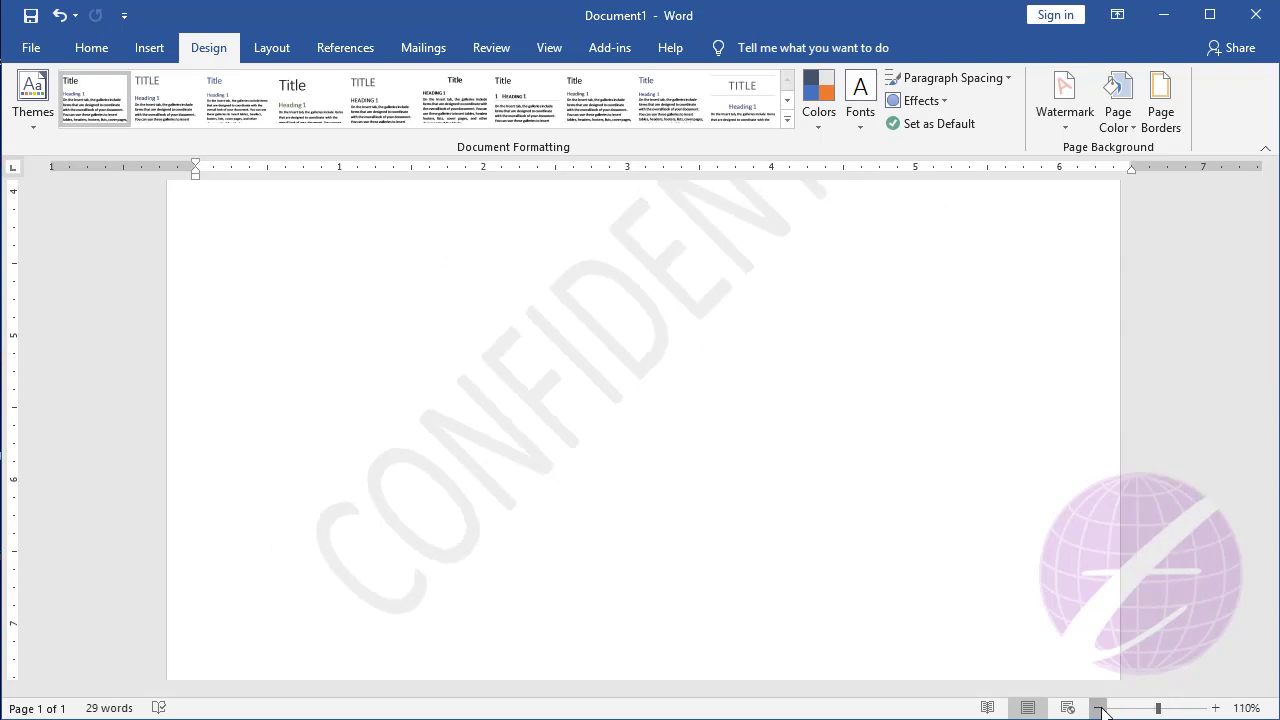
{"action": "left_click", "coordinate": [1097, 708]}
{"action": "left_click", "coordinate": [1097, 708]}
{"action": "left_click", "coordinate": [1097, 708]}
{"action": "left_click", "coordinate": [1097, 708]}
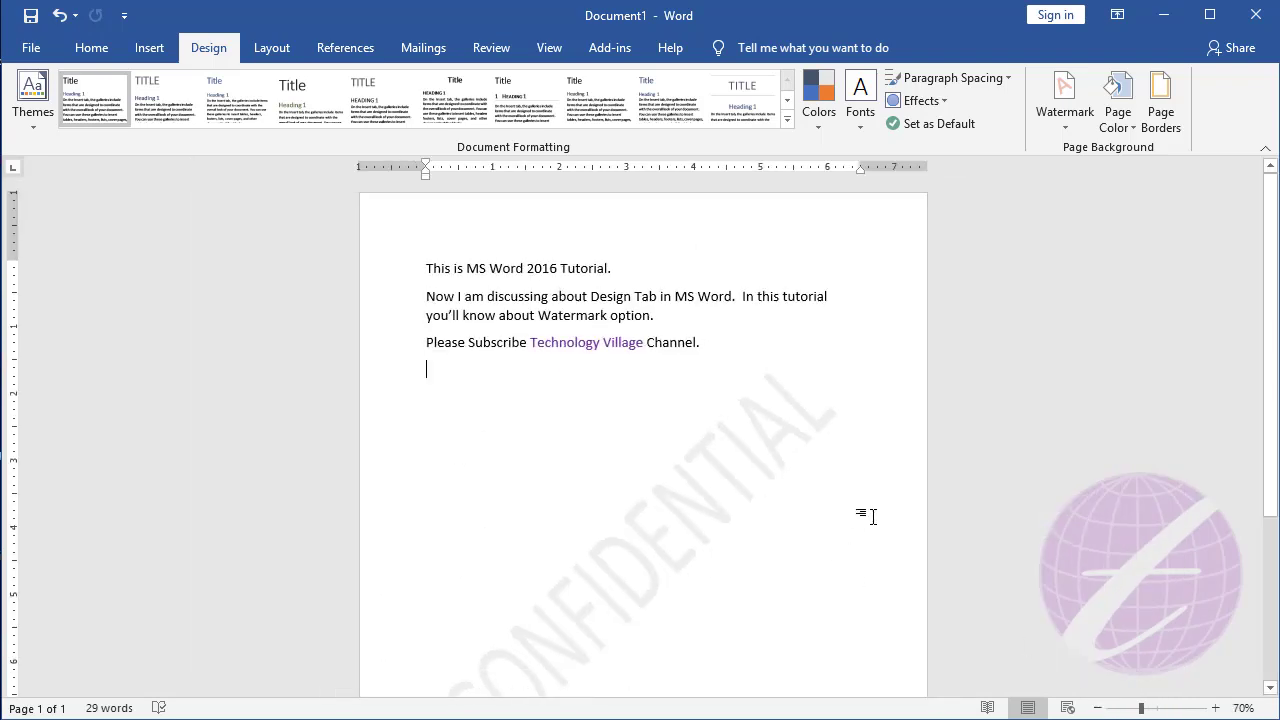
{"action": "scroll", "coordinate": [868, 512], "scroll_direction": "down", "scroll_amount": 2}
{"action": "scroll", "coordinate": [875, 505], "scroll_direction": "down", "scroll_amount": 1}
{"action": "scroll", "coordinate": [871, 494], "scroll_direction": "down", "scroll_amount": 1}
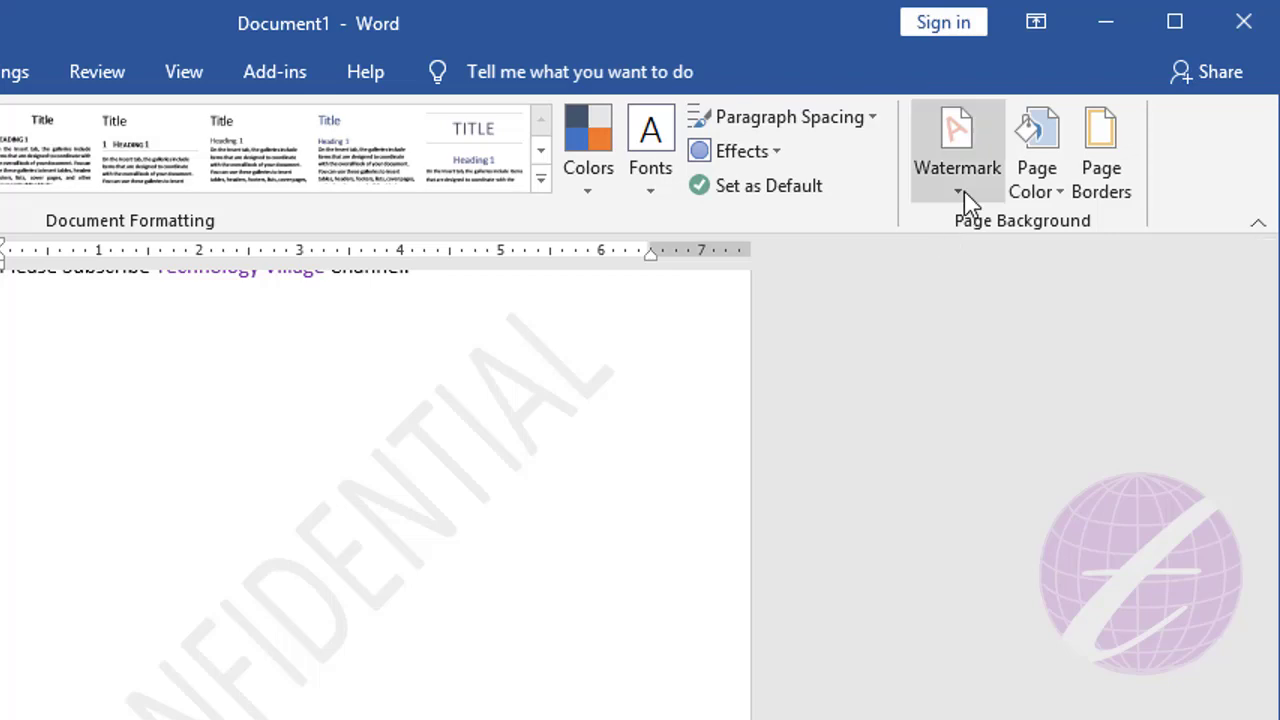
Remove the CONFIDENTIAL watermark and apply the horizontal DO NOT COPY 2 watermark instead.
{"action": "left_click", "coordinate": [962, 190]}
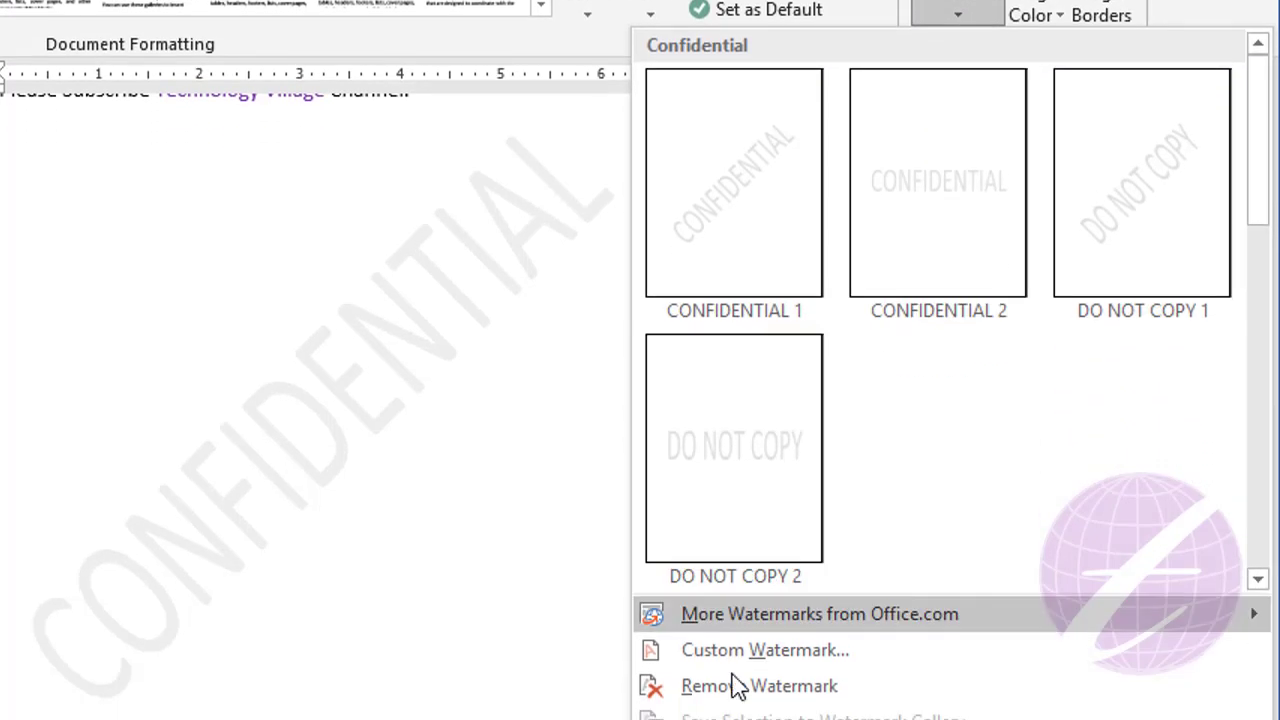
{"action": "left_click", "coordinate": [734, 684]}
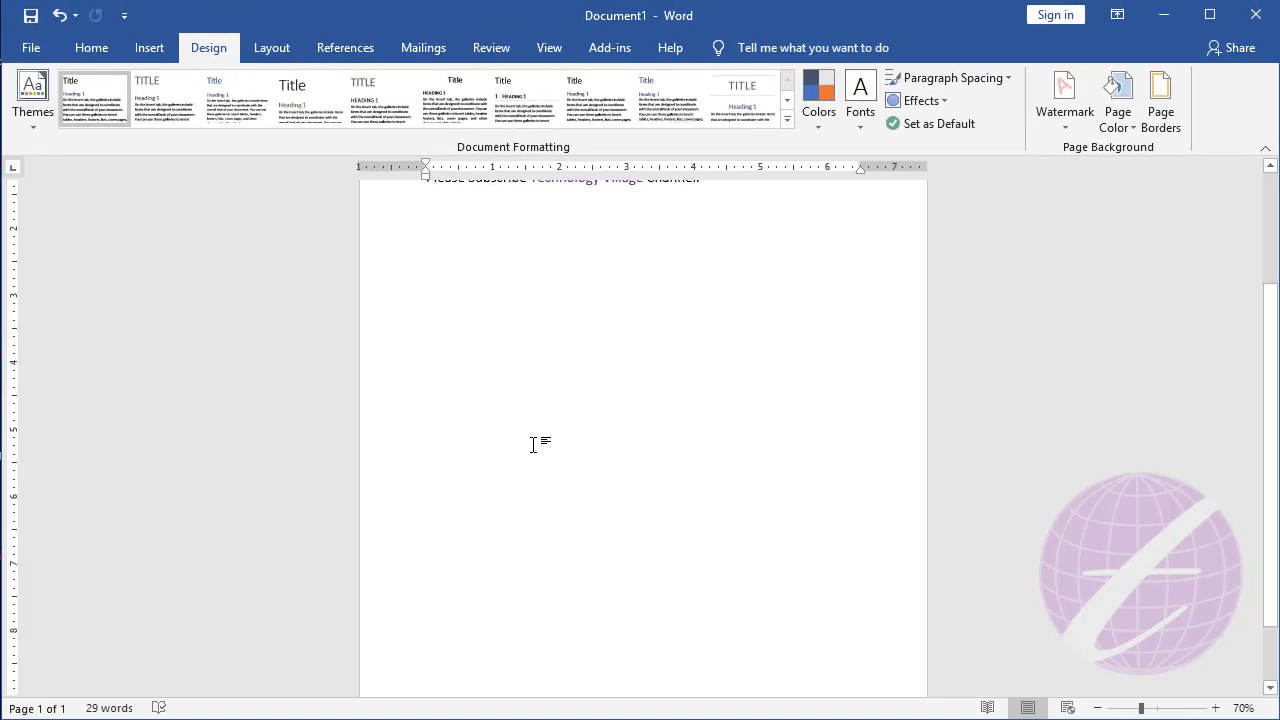
{"action": "left_click", "coordinate": [1069, 125]}
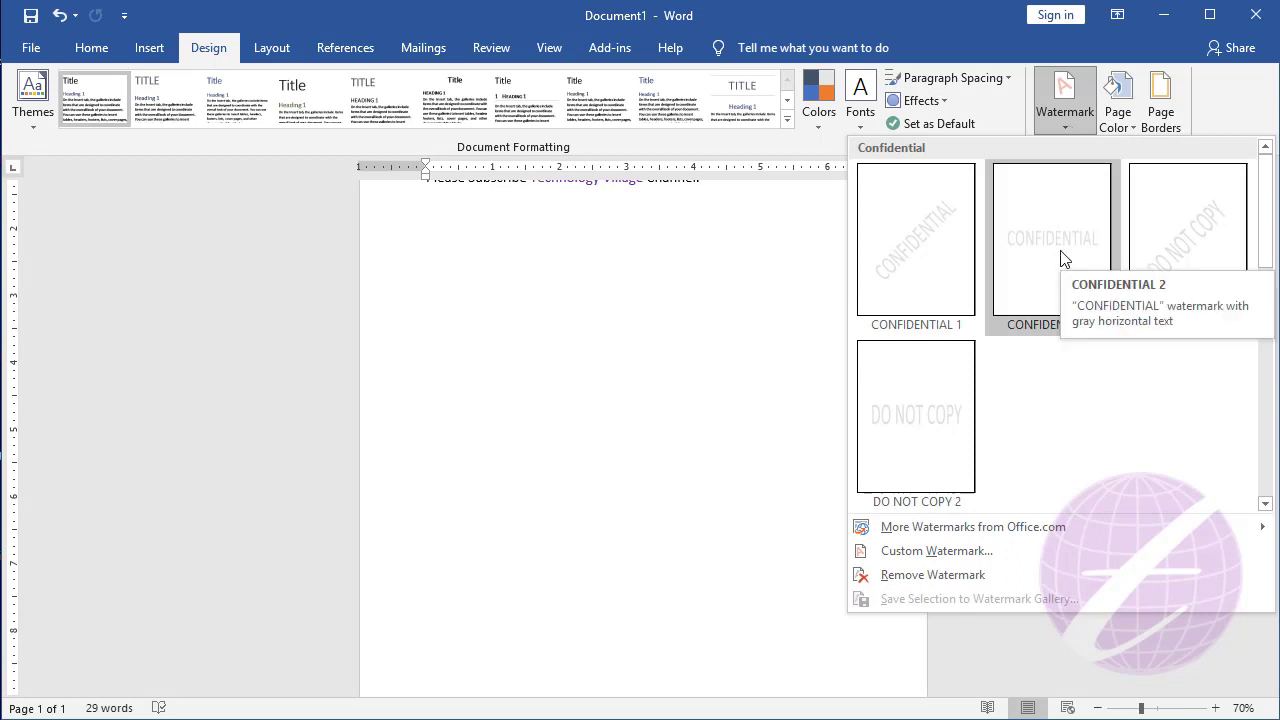
{"action": "left_click", "coordinate": [942, 421]}
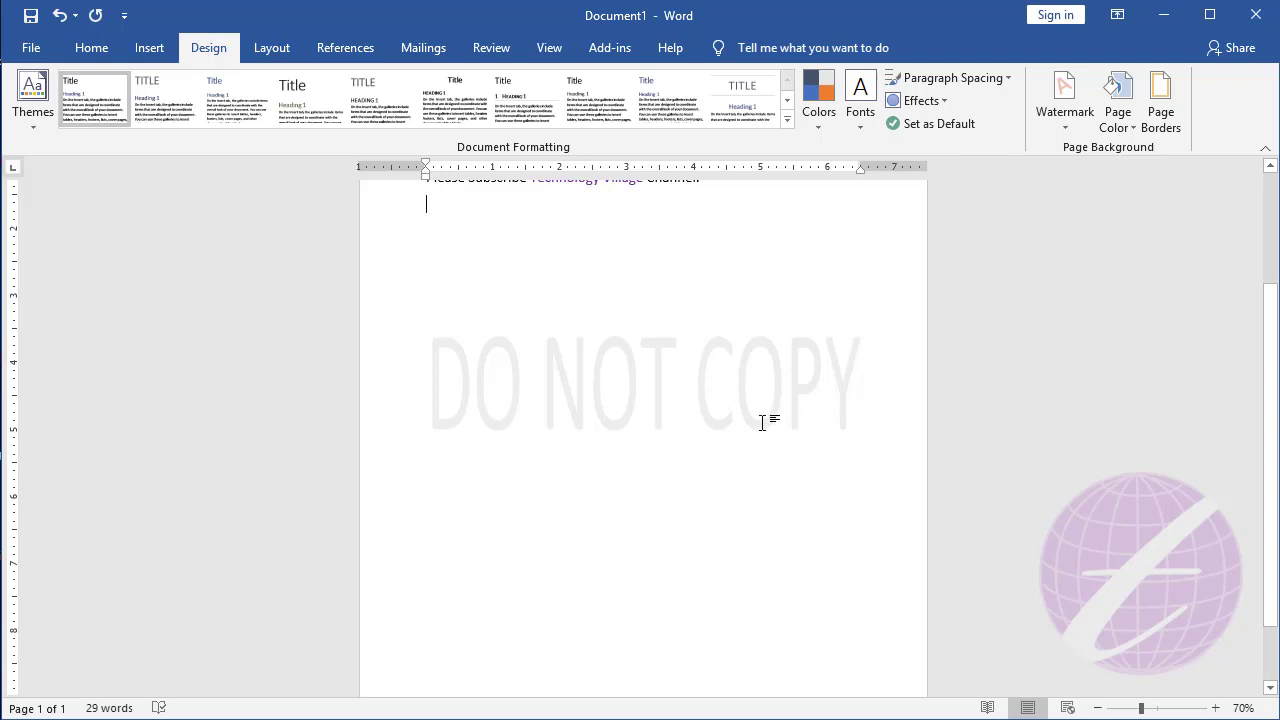
{"action": "left_click", "coordinate": [1068, 129]}
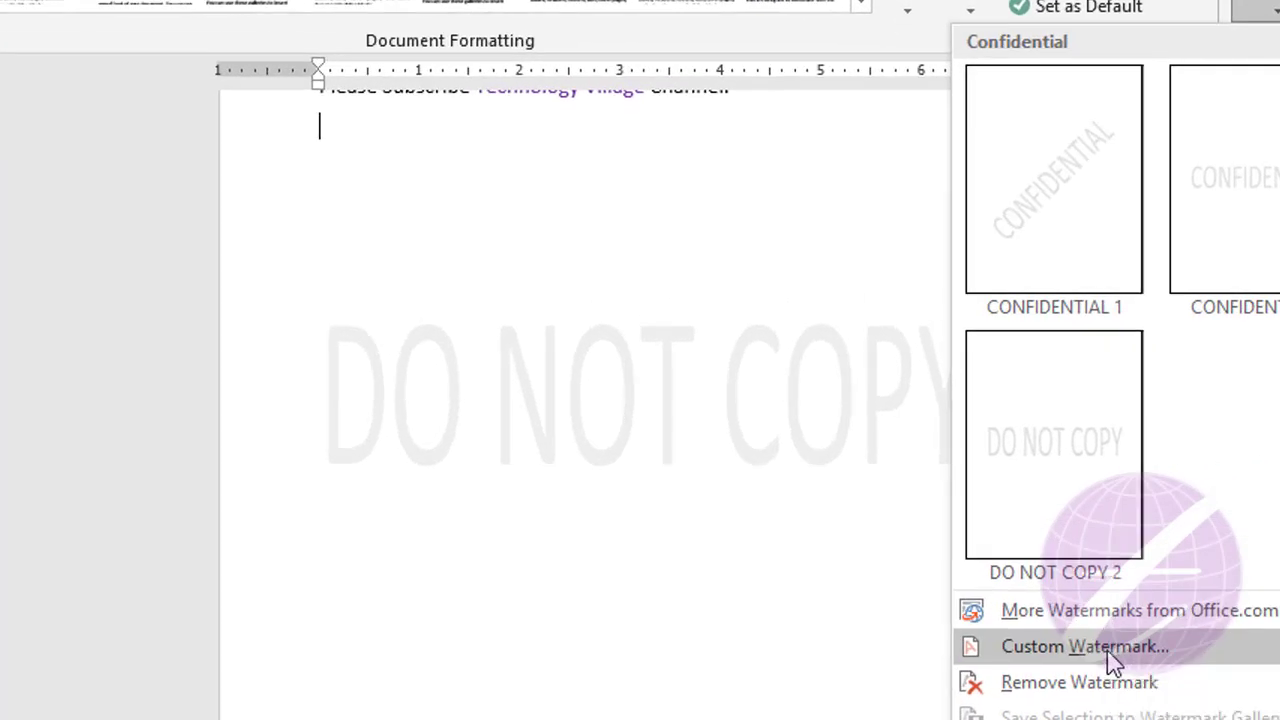
In Custom Watermark, keep English (United States), choose URGENT as the text, then clear it.
{"action": "left_click", "coordinate": [1115, 658]}
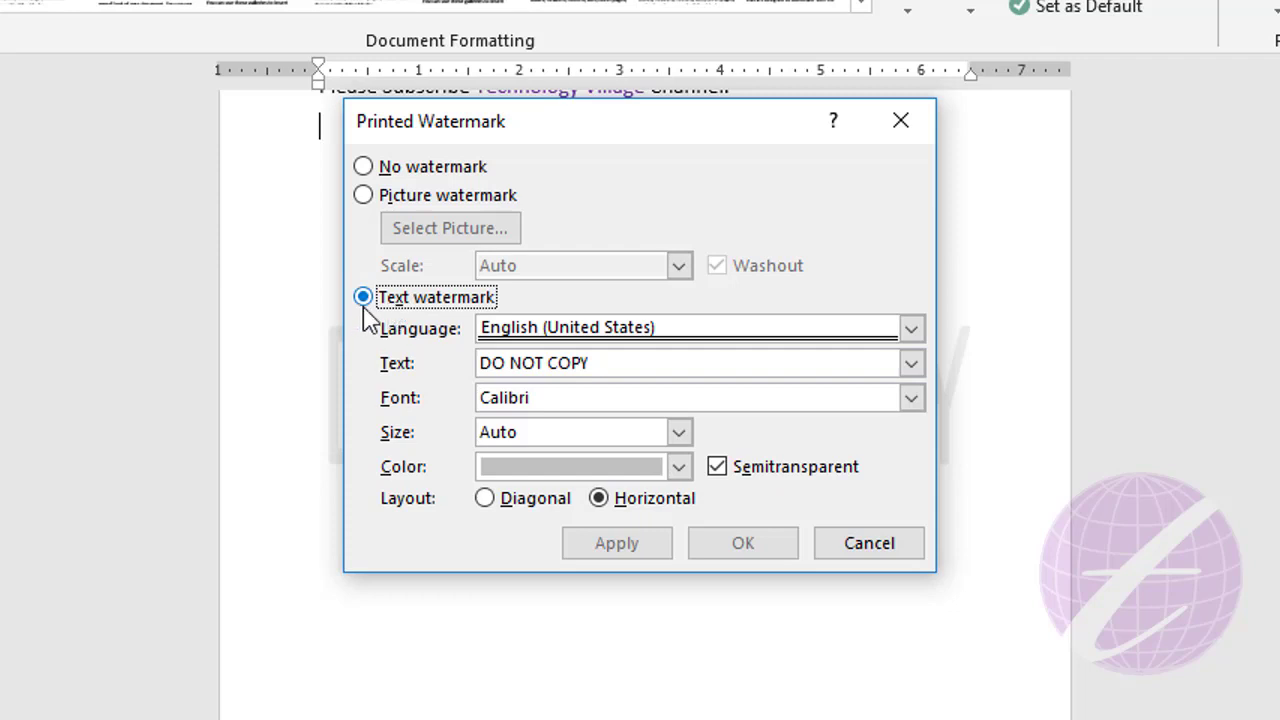
{"action": "left_click", "coordinate": [744, 330]}
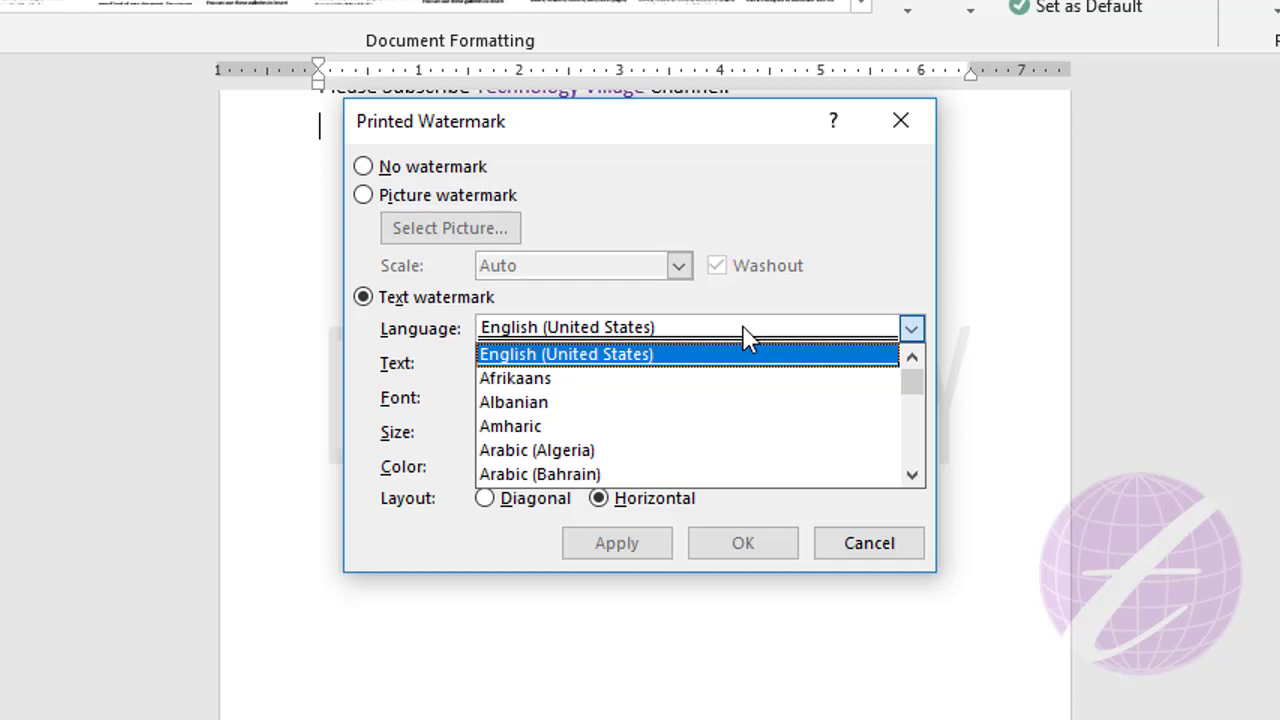
{"action": "left_click", "coordinate": [744, 330]}
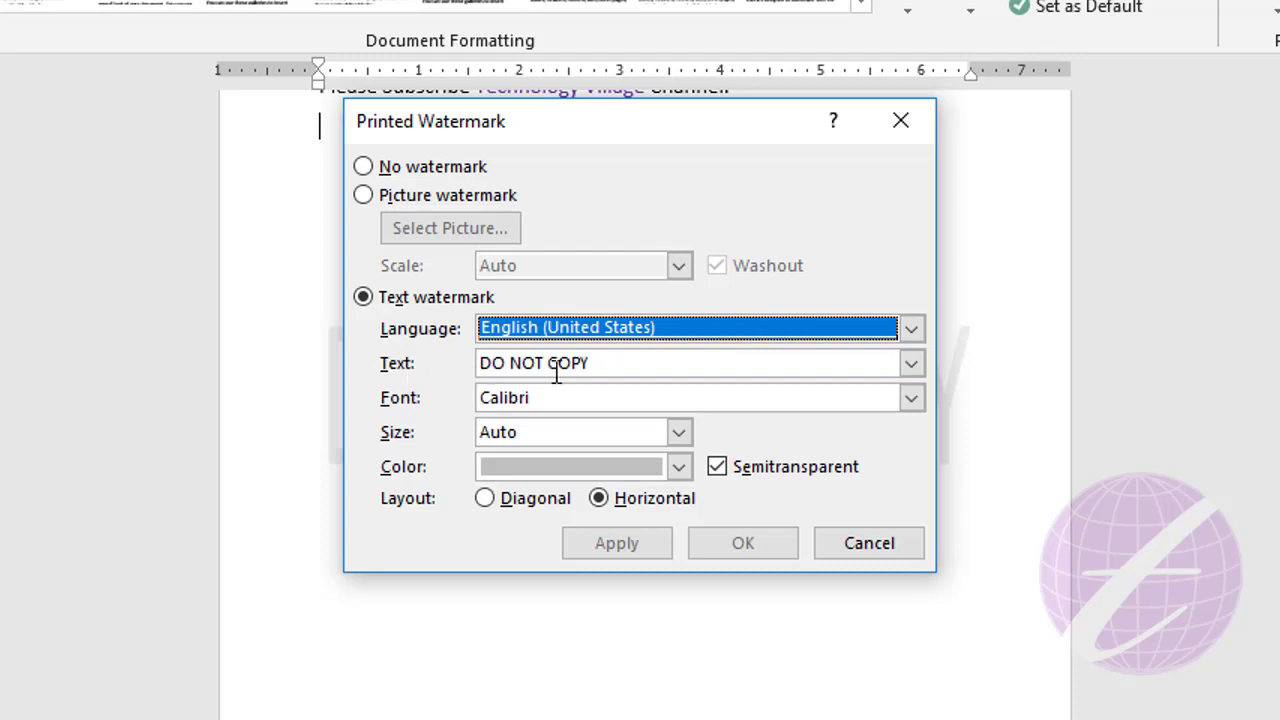
{"action": "left_click", "coordinate": [911, 364]}
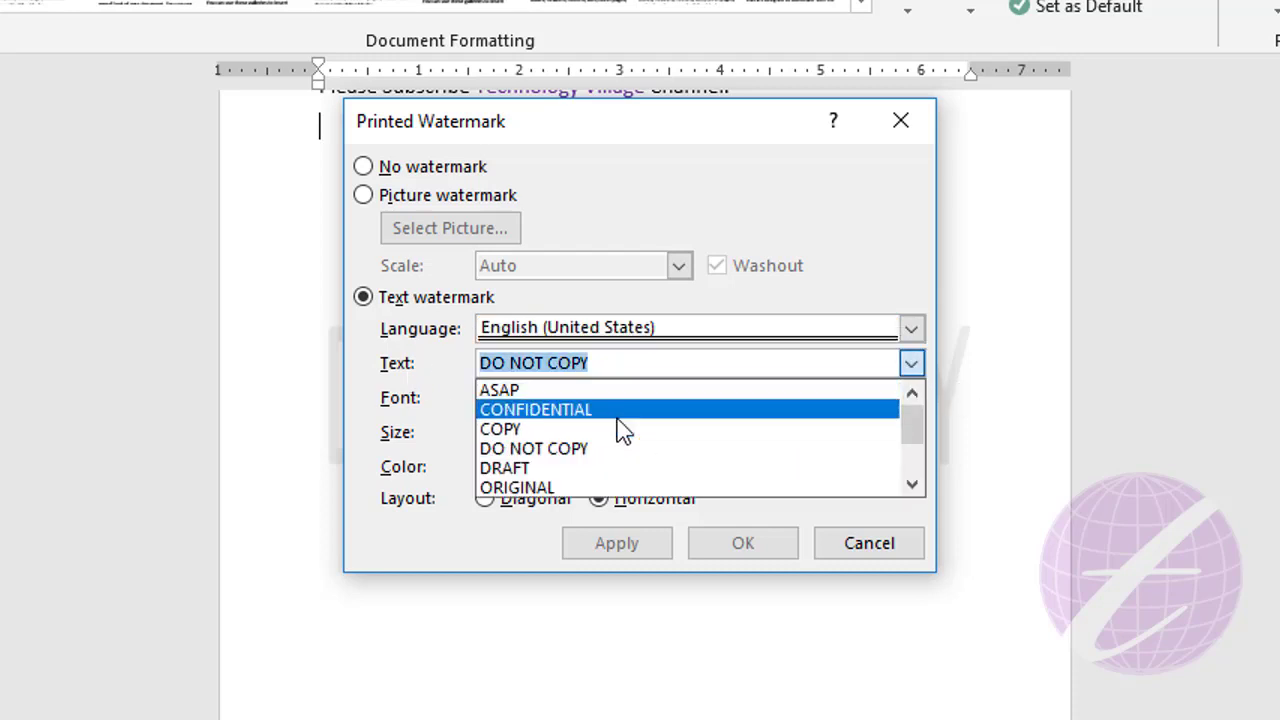
{"action": "scroll", "coordinate": [697, 460], "scroll_direction": "down", "scroll_amount": 2}
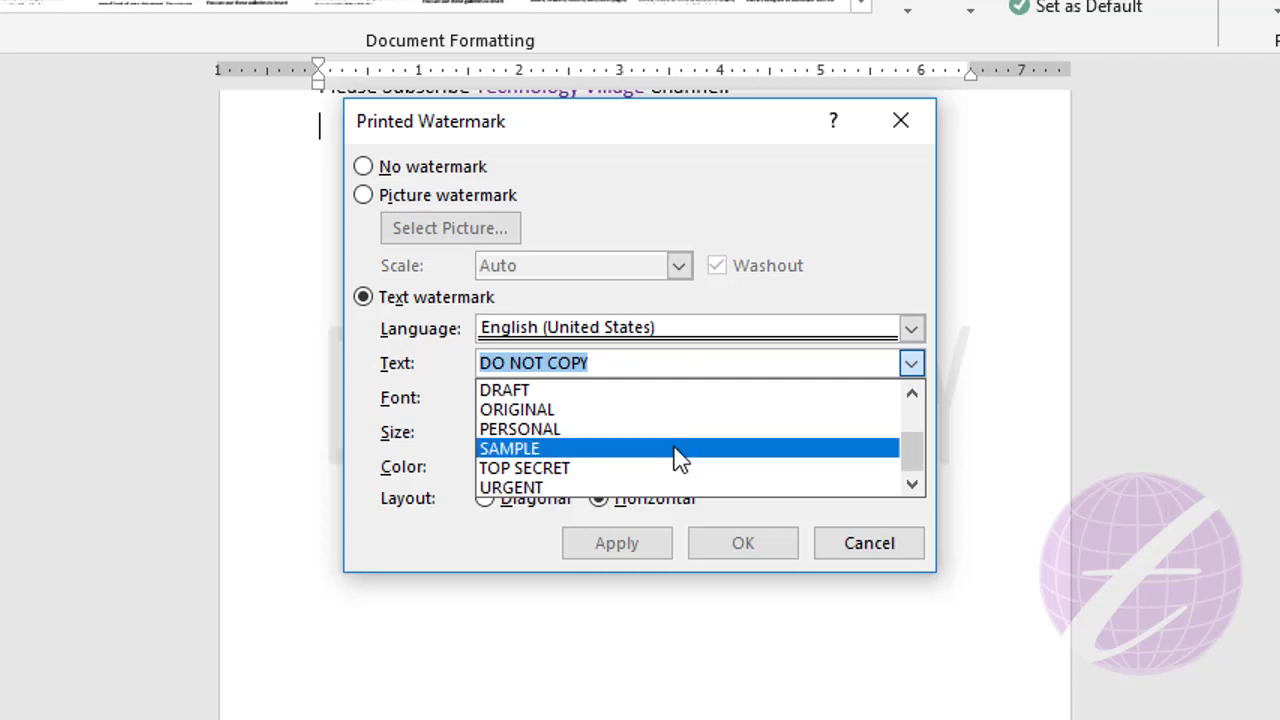
{"action": "left_click", "coordinate": [530, 487]}
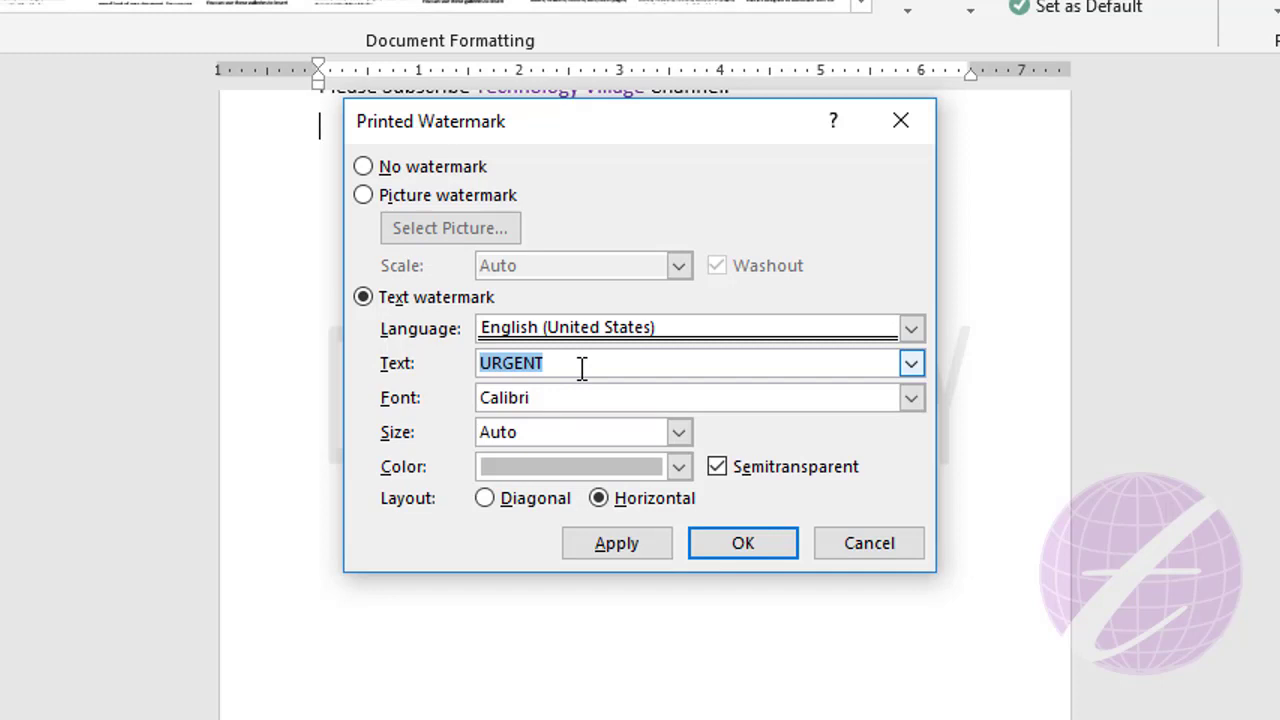
{"action": "key", "text": "BackSpace"}
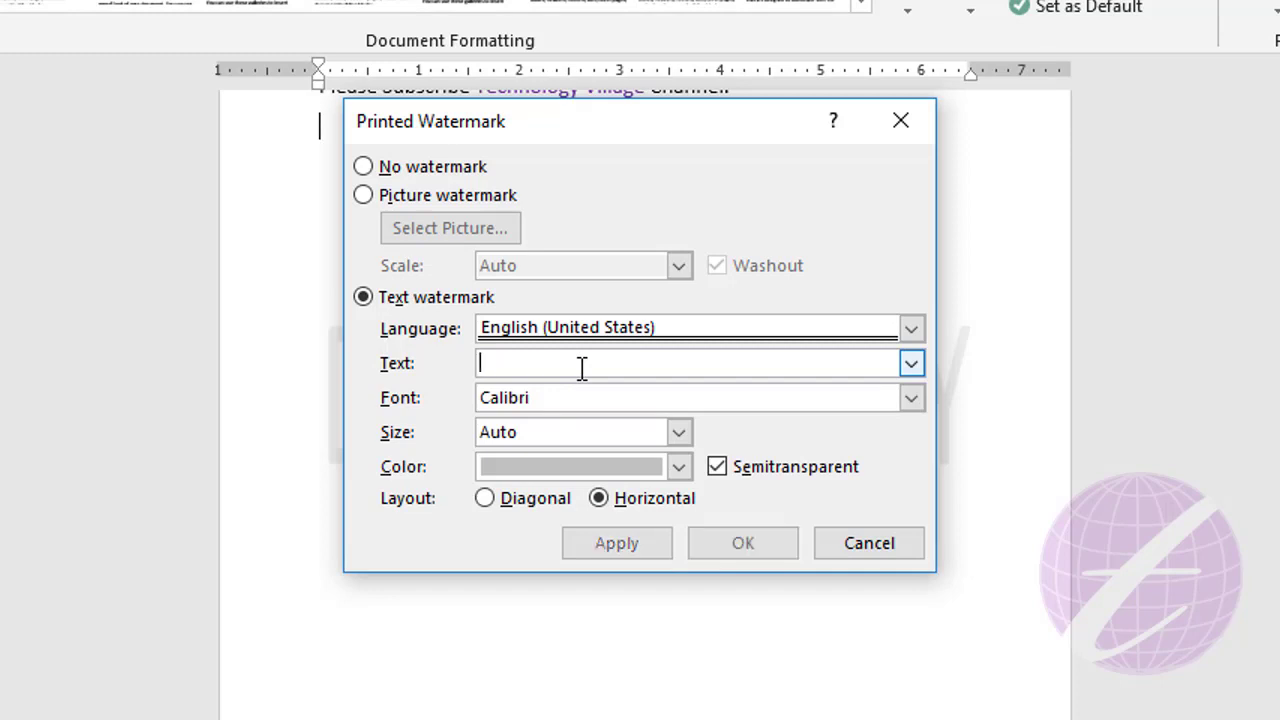
Enter 'MS Word' as the watermark text in Cambria font at size 105.
{"action": "type", "text": "MS Word"}
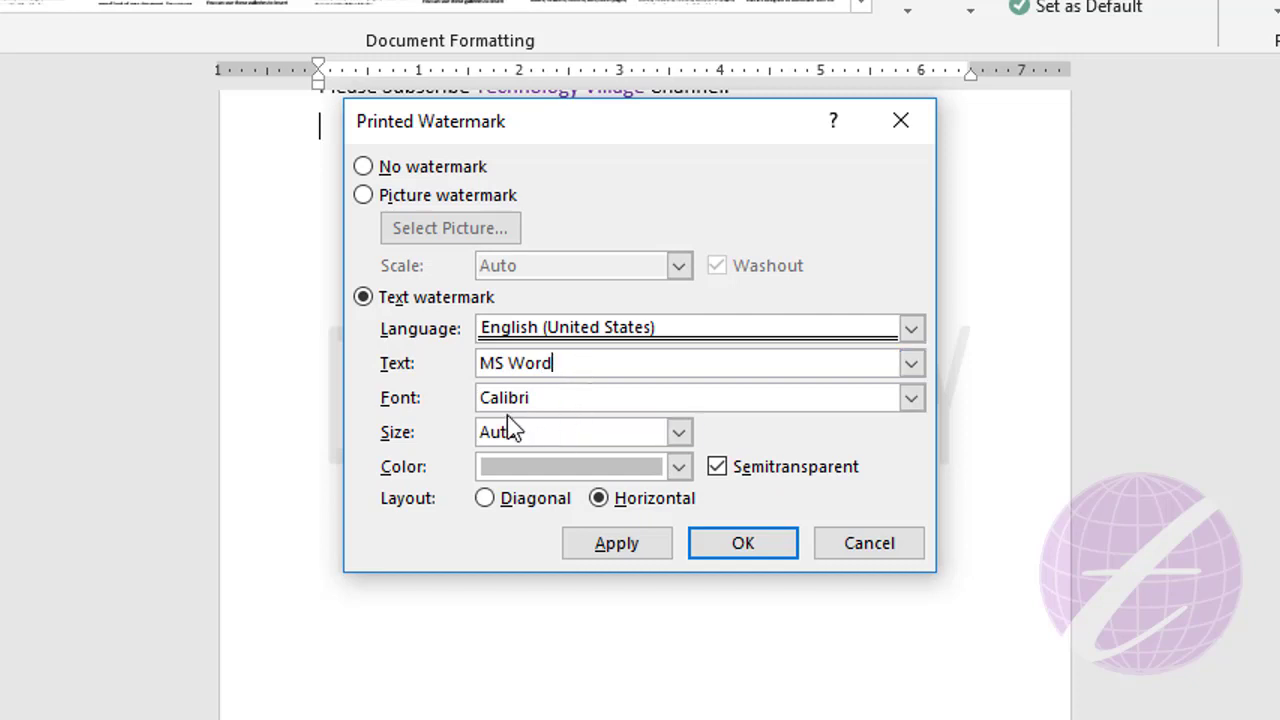
{"action": "left_click", "coordinate": [911, 400]}
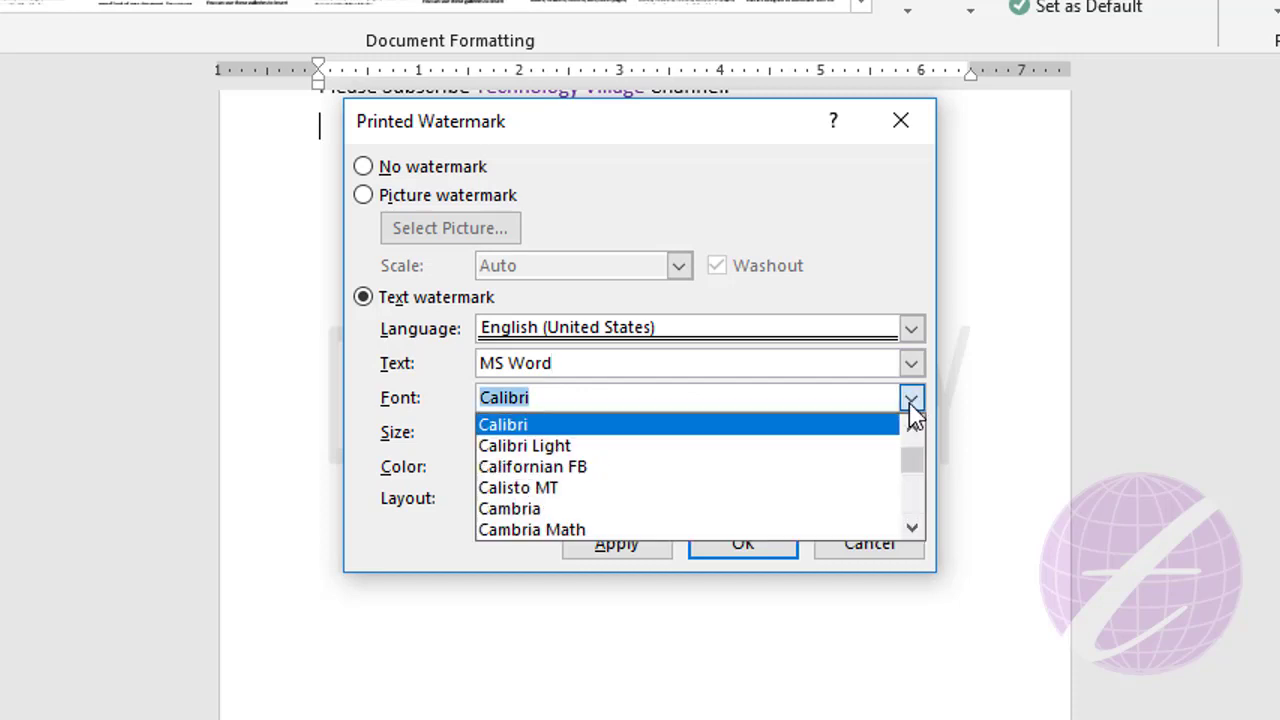
{"action": "left_click", "coordinate": [538, 508]}
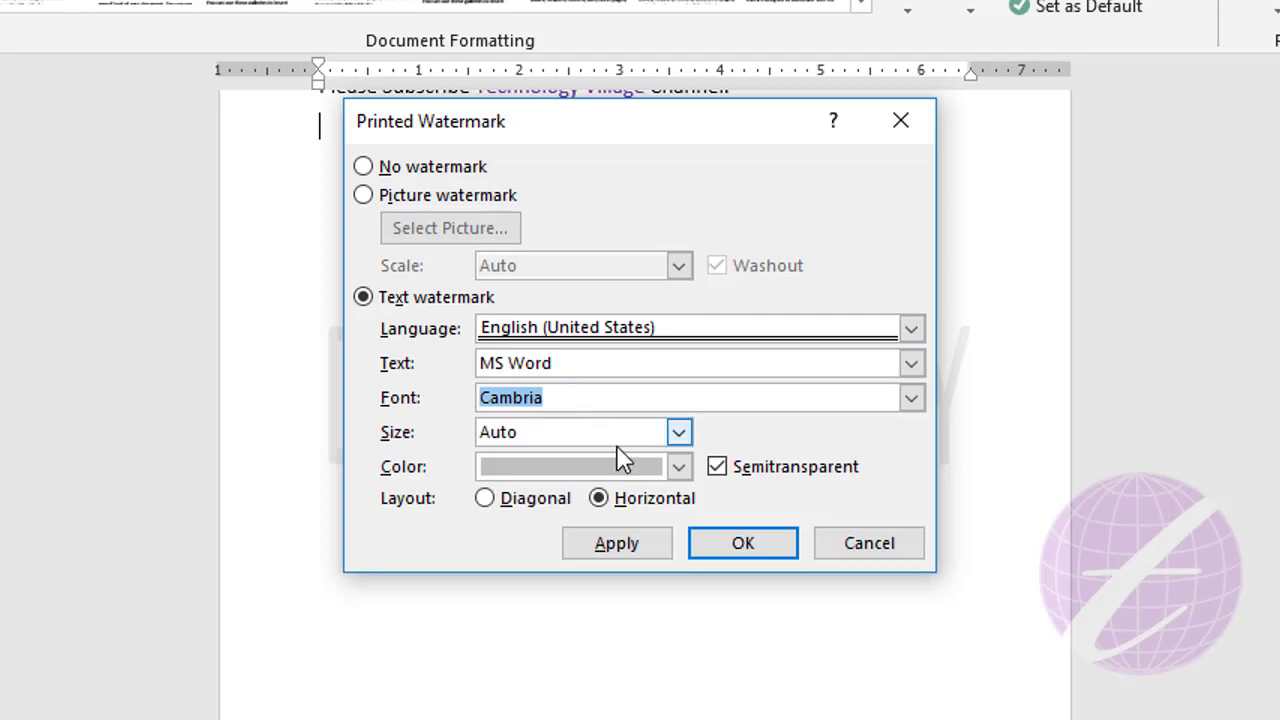
{"action": "left_click", "coordinate": [679, 436]}
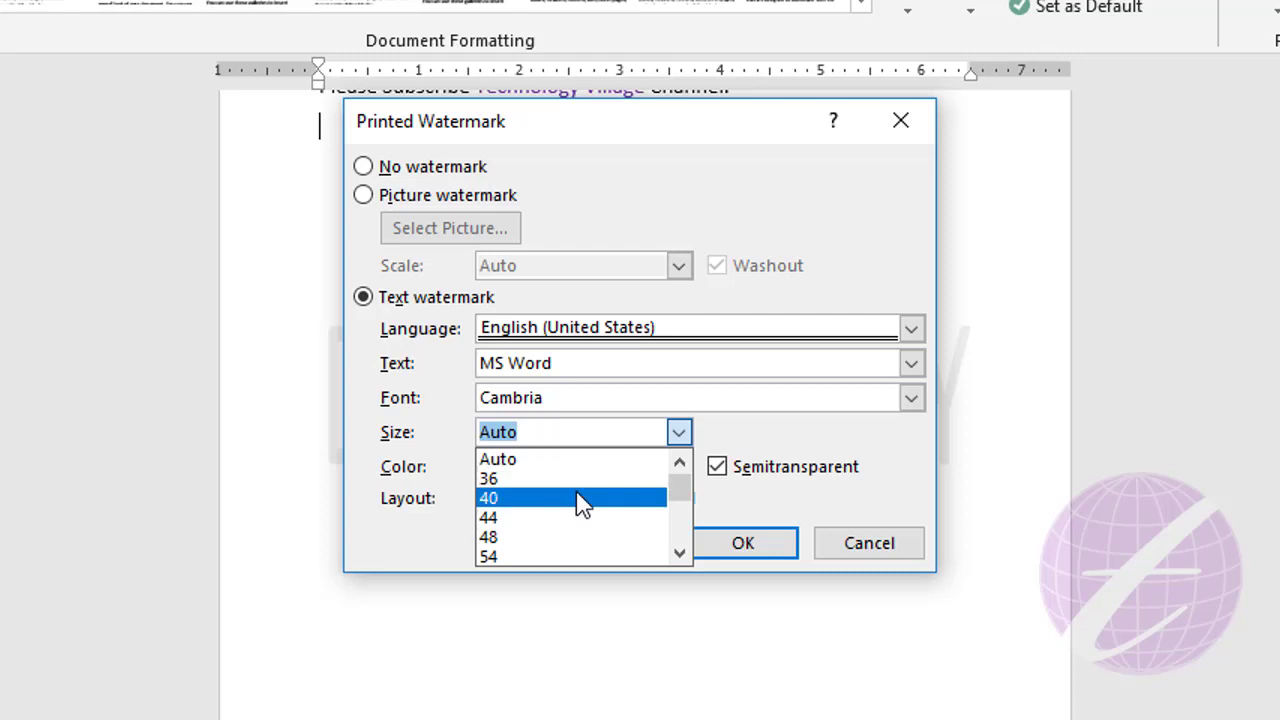
{"action": "scroll", "coordinate": [578, 503], "scroll_direction": "down", "scroll_amount": 2}
{"action": "scroll", "coordinate": [575, 505], "scroll_direction": "down", "scroll_amount": 1}
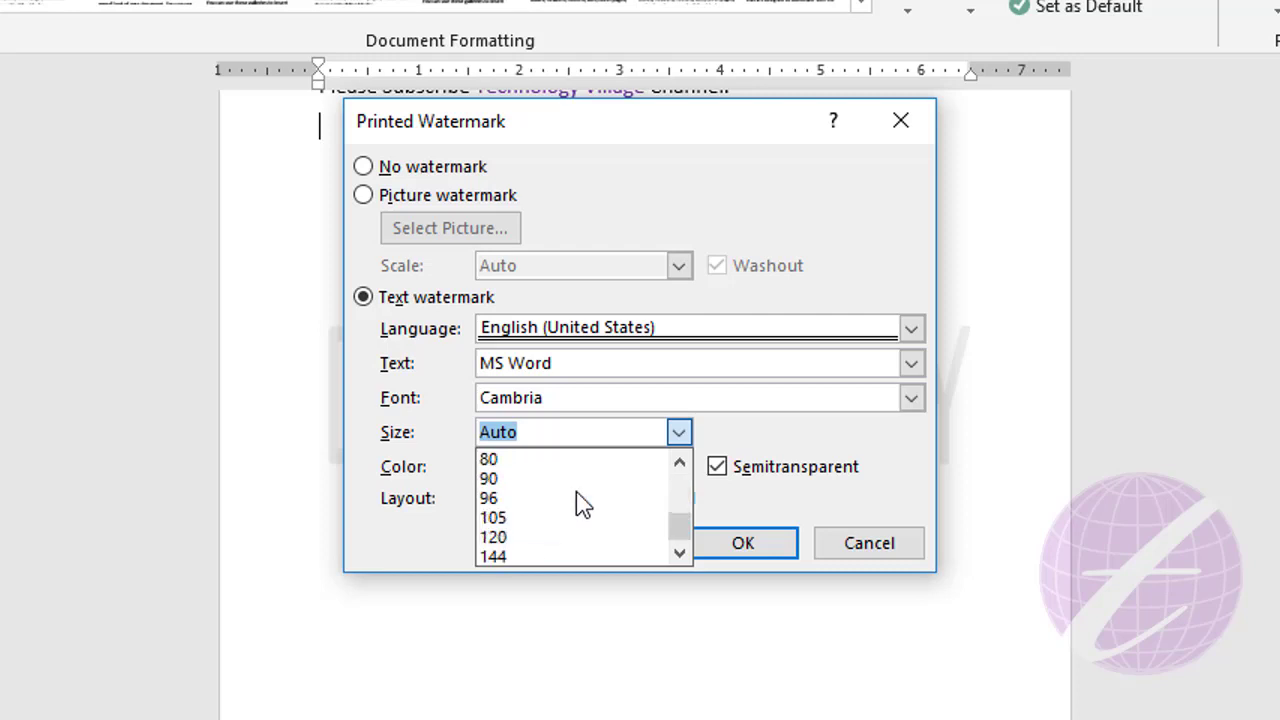
{"action": "left_click", "coordinate": [517, 519]}
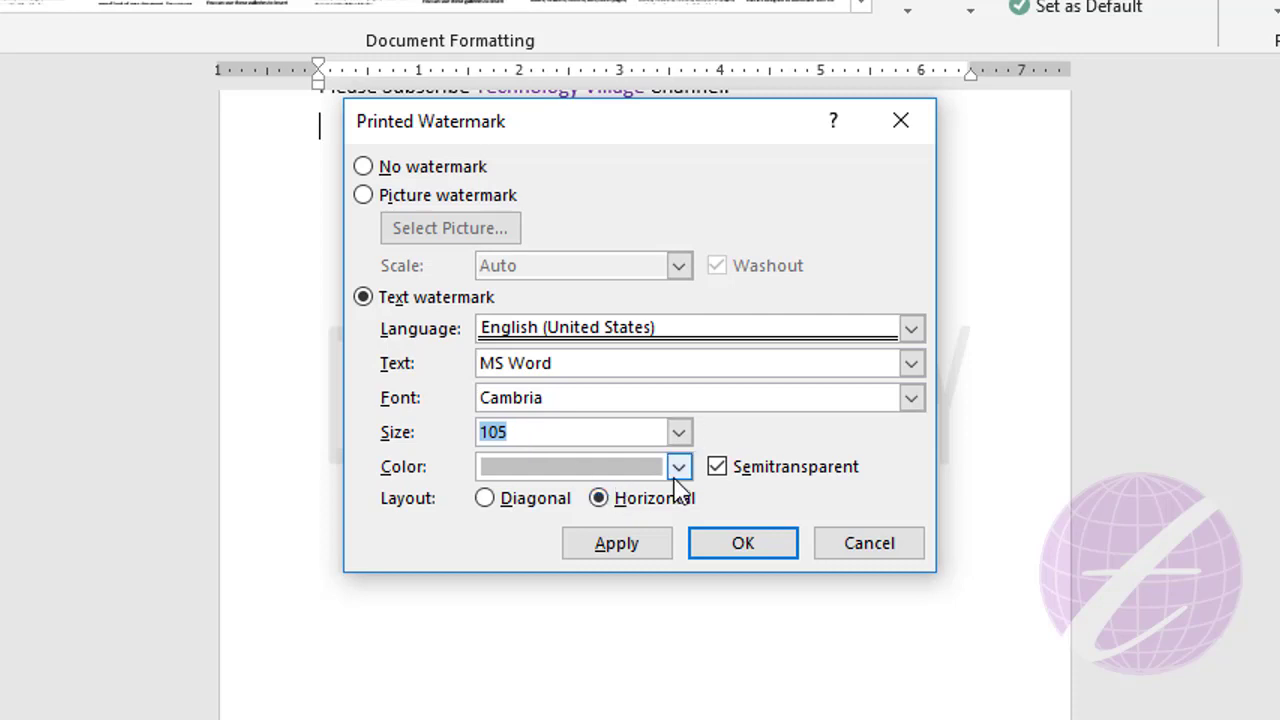
Make the watermark text dark green with a diagonal layout and apply it.
{"action": "left_click", "coordinate": [594, 476]}
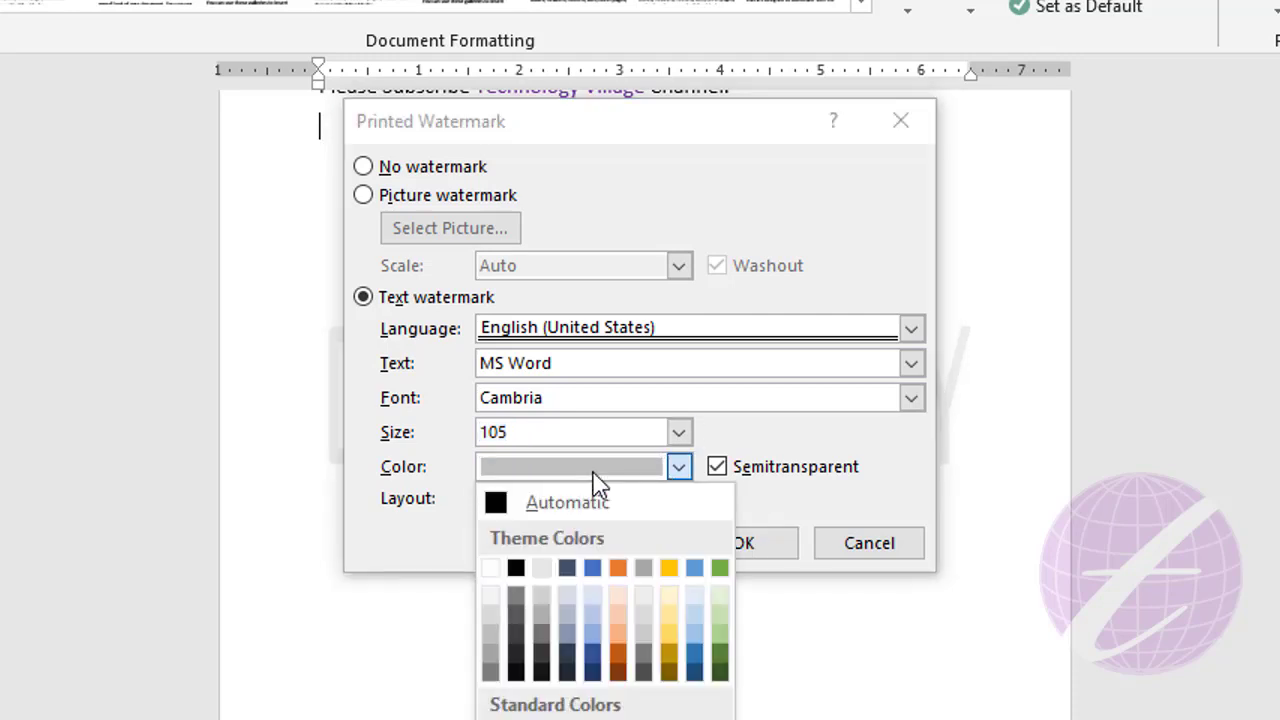
{"action": "left_click", "coordinate": [720, 656]}
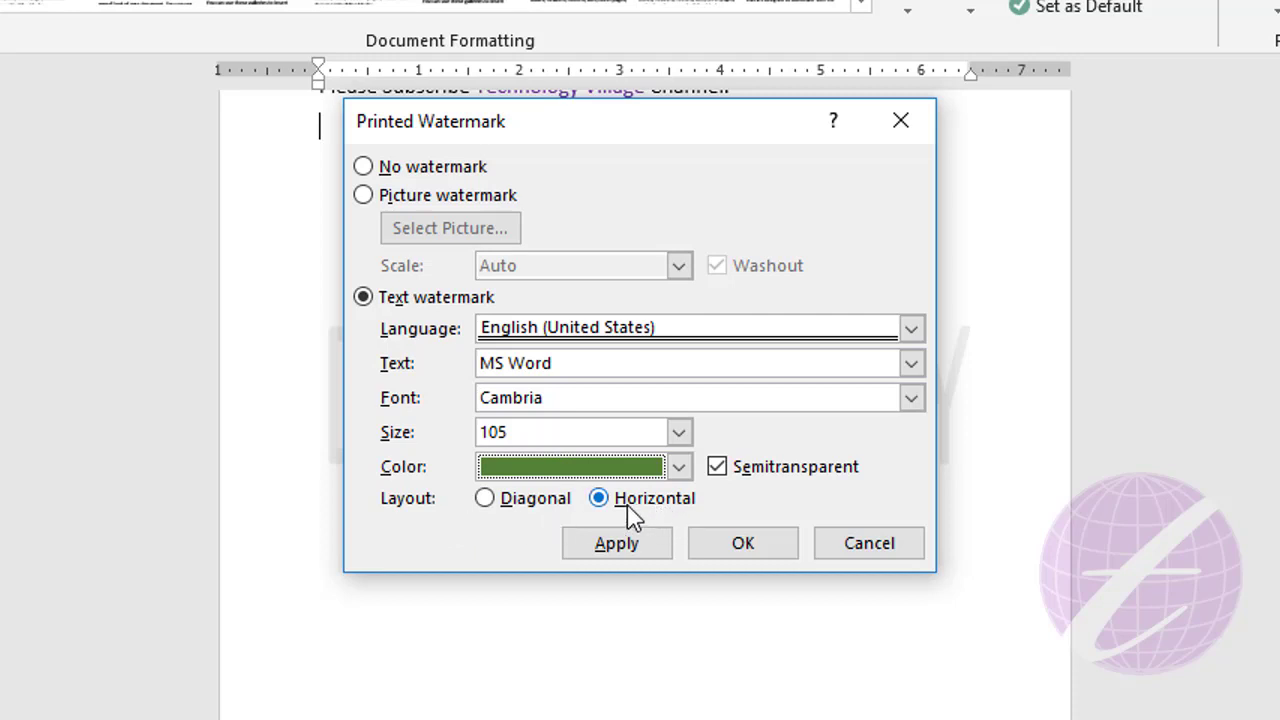
{"action": "left_click", "coordinate": [485, 500]}
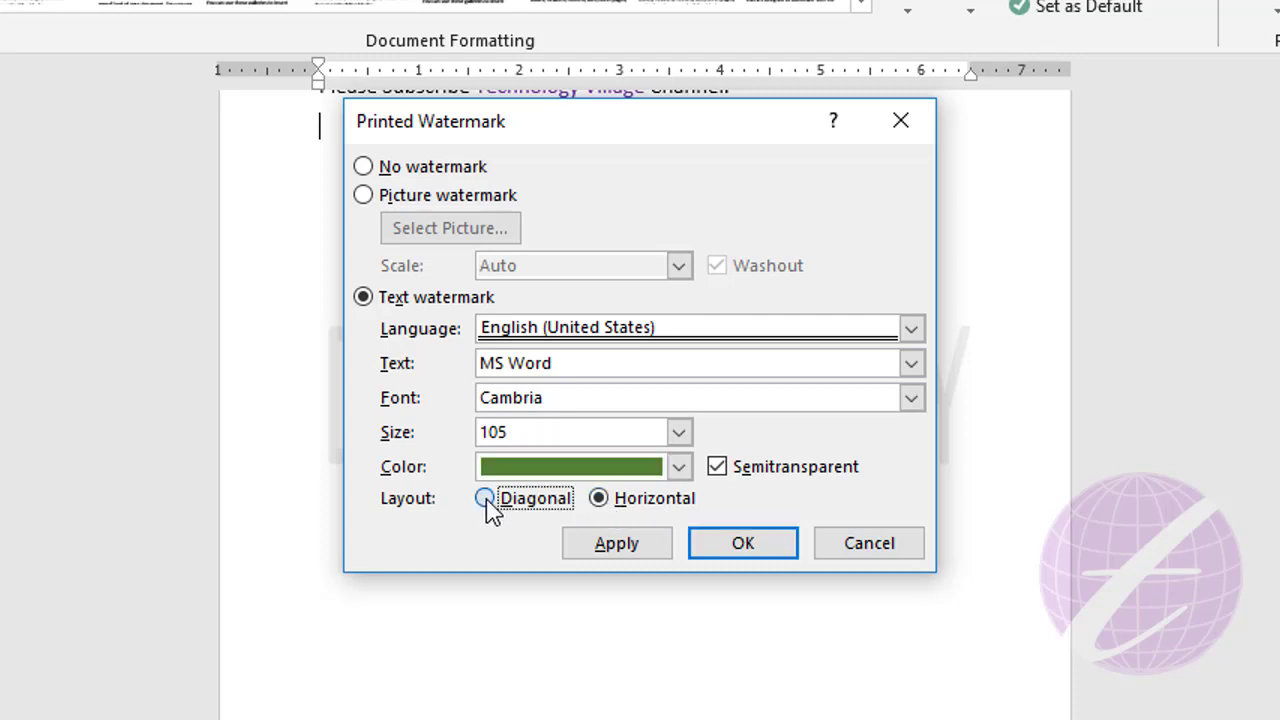
{"action": "left_click", "coordinate": [724, 550]}
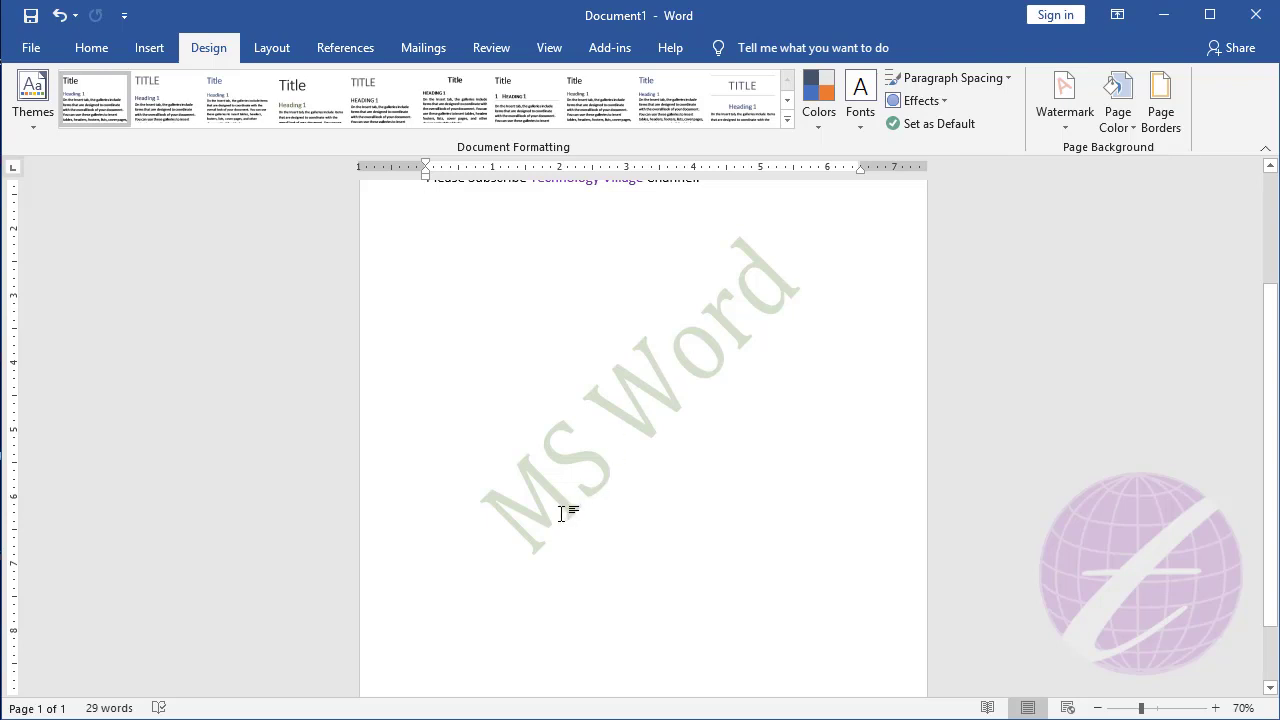
Turn off Semitransparent in Custom Watermark so the MS Word watermark appears solid.
{"action": "left_click", "coordinate": [1066, 134]}
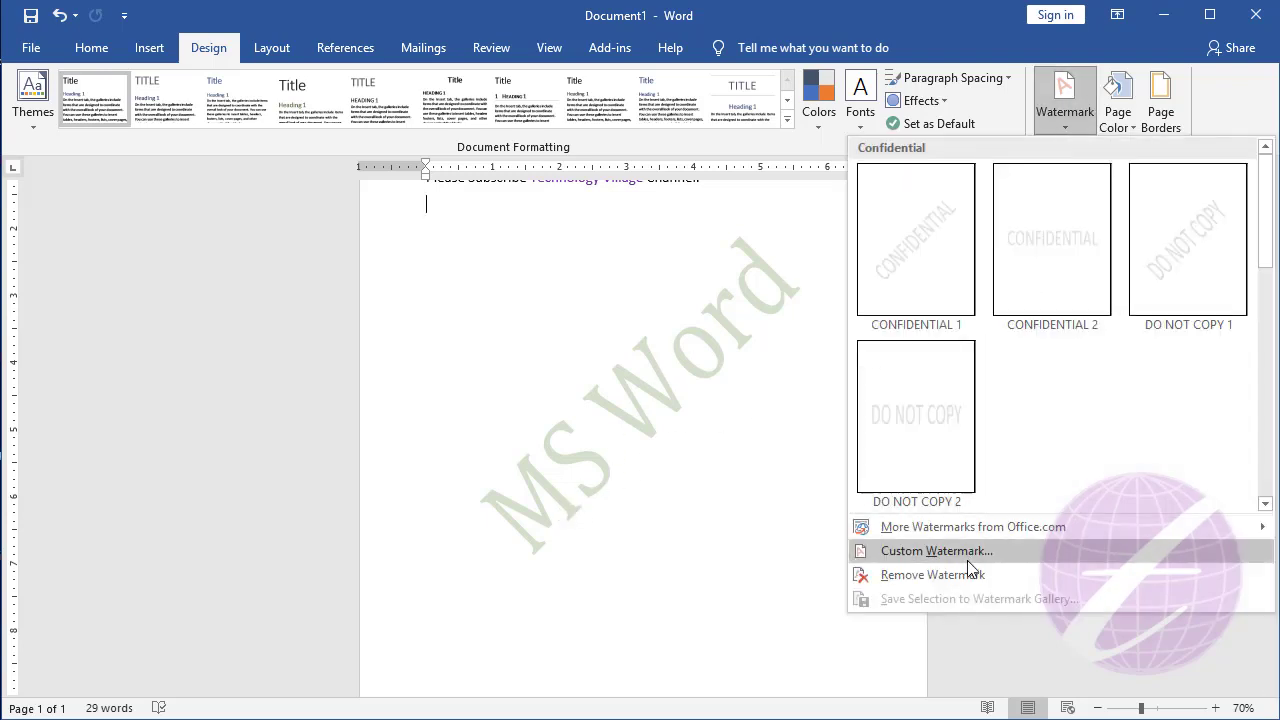
{"action": "left_click", "coordinate": [852, 552]}
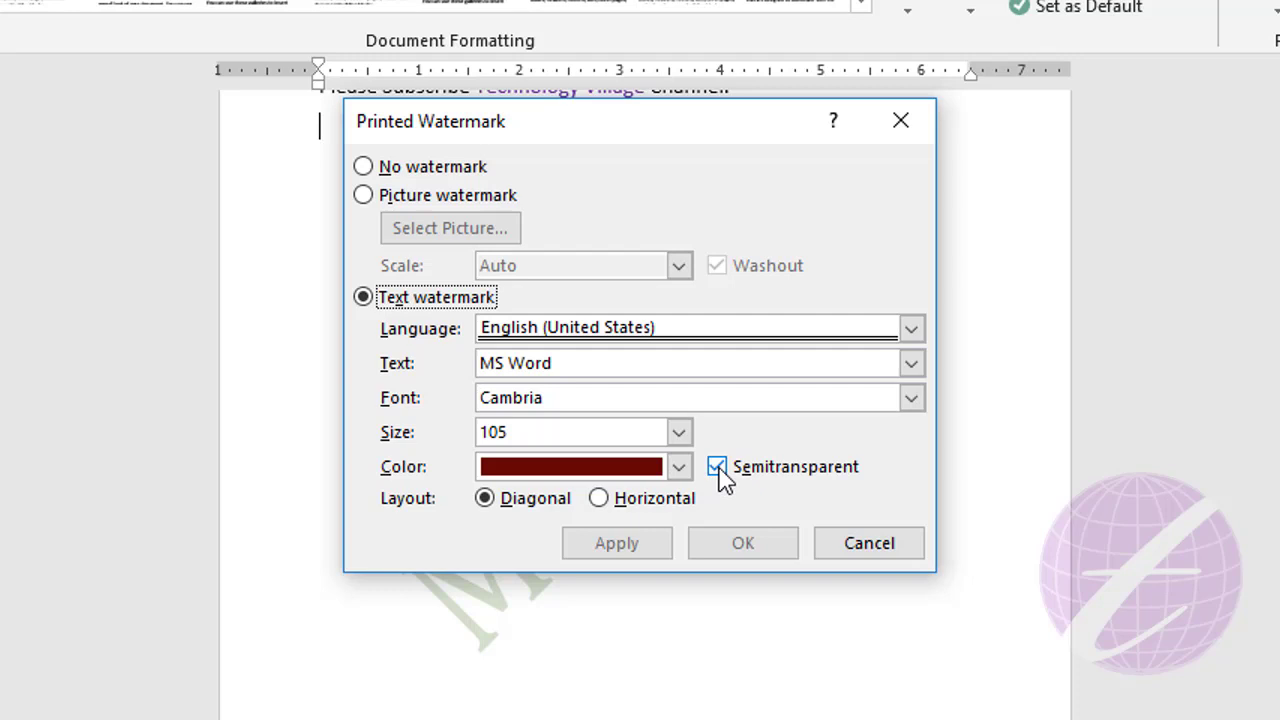
{"action": "left_click", "coordinate": [718, 467]}
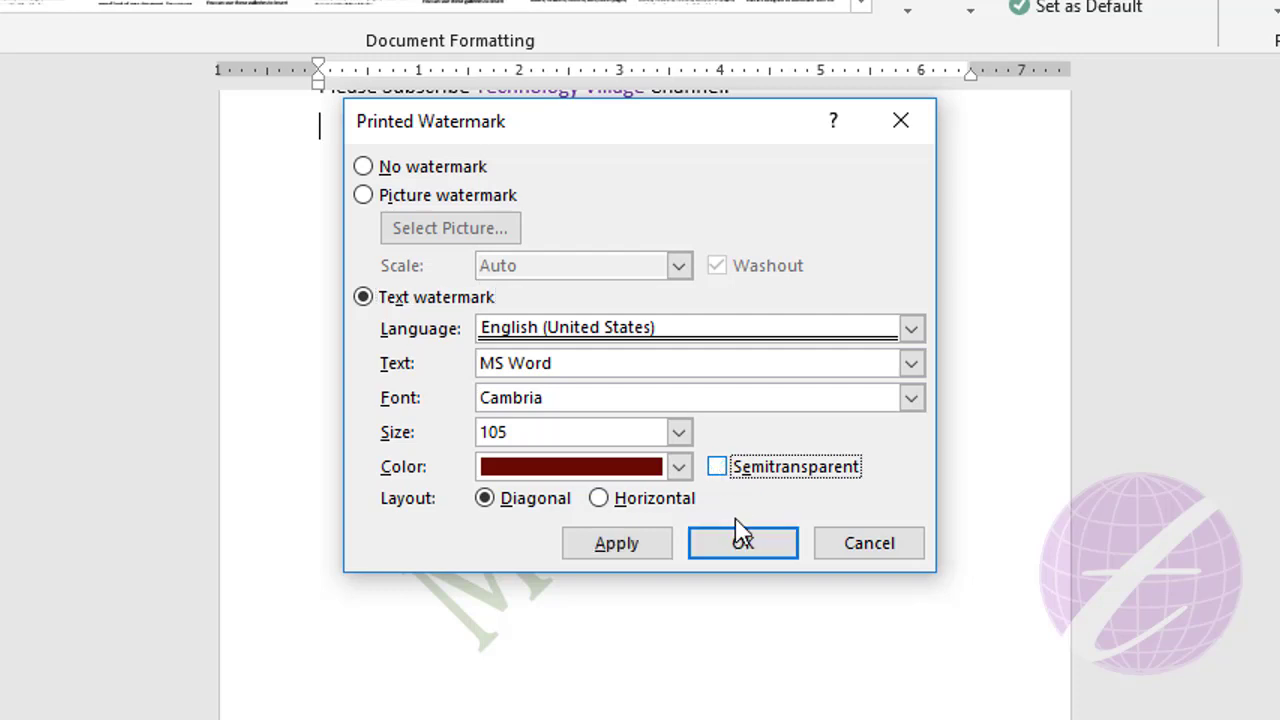
{"action": "left_click", "coordinate": [745, 546]}
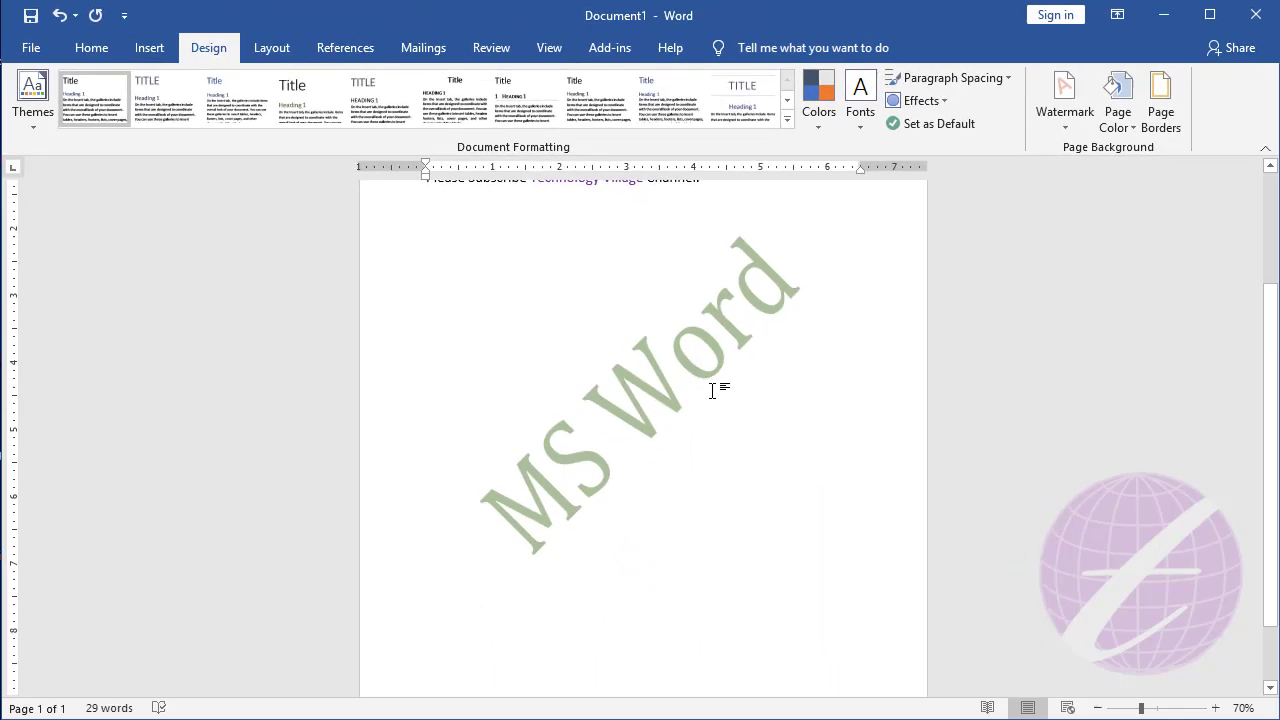
Re-enable Semitransparent on the MS Word watermark so it appears faded again.
{"action": "left_click", "coordinate": [1060, 112]}
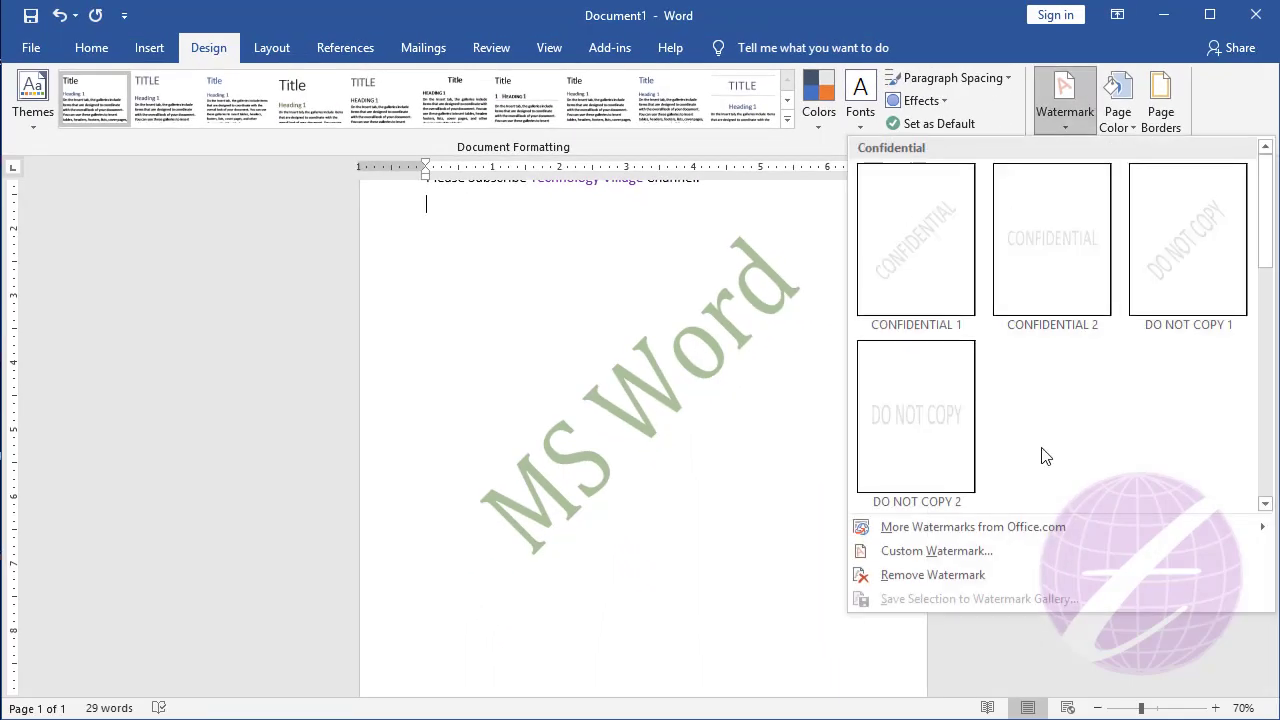
{"action": "left_click", "coordinate": [940, 553]}
{"action": "left_click", "coordinate": [692, 432]}
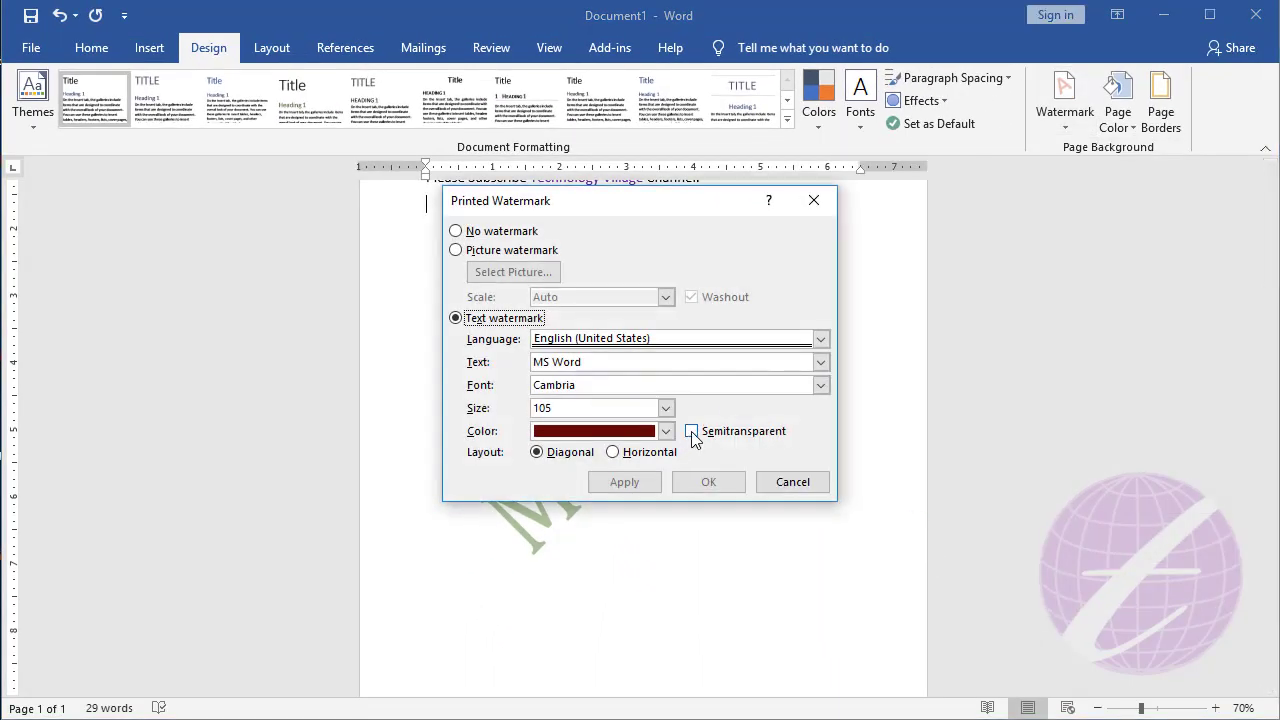
{"action": "left_click", "coordinate": [714, 484]}
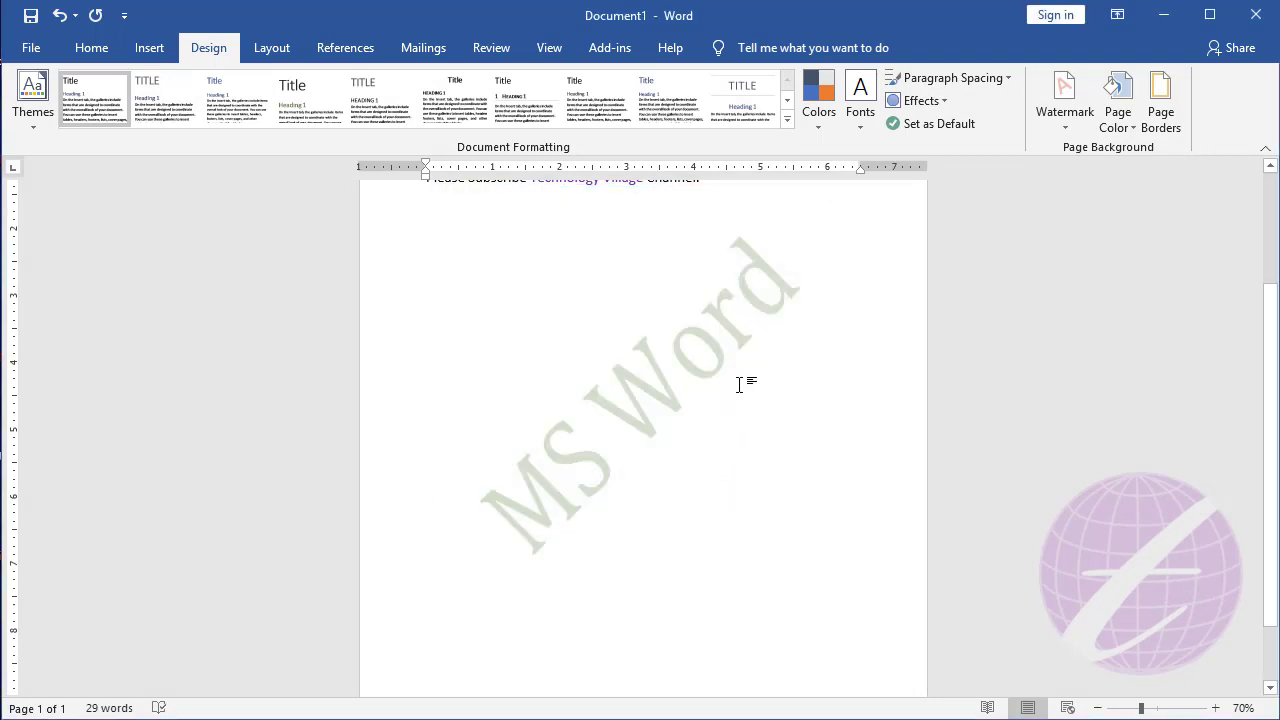
Remove the watermark from the page and return to the Custom Watermark settings.
{"action": "left_click", "coordinate": [1069, 125]}
{"action": "left_click", "coordinate": [935, 574]}
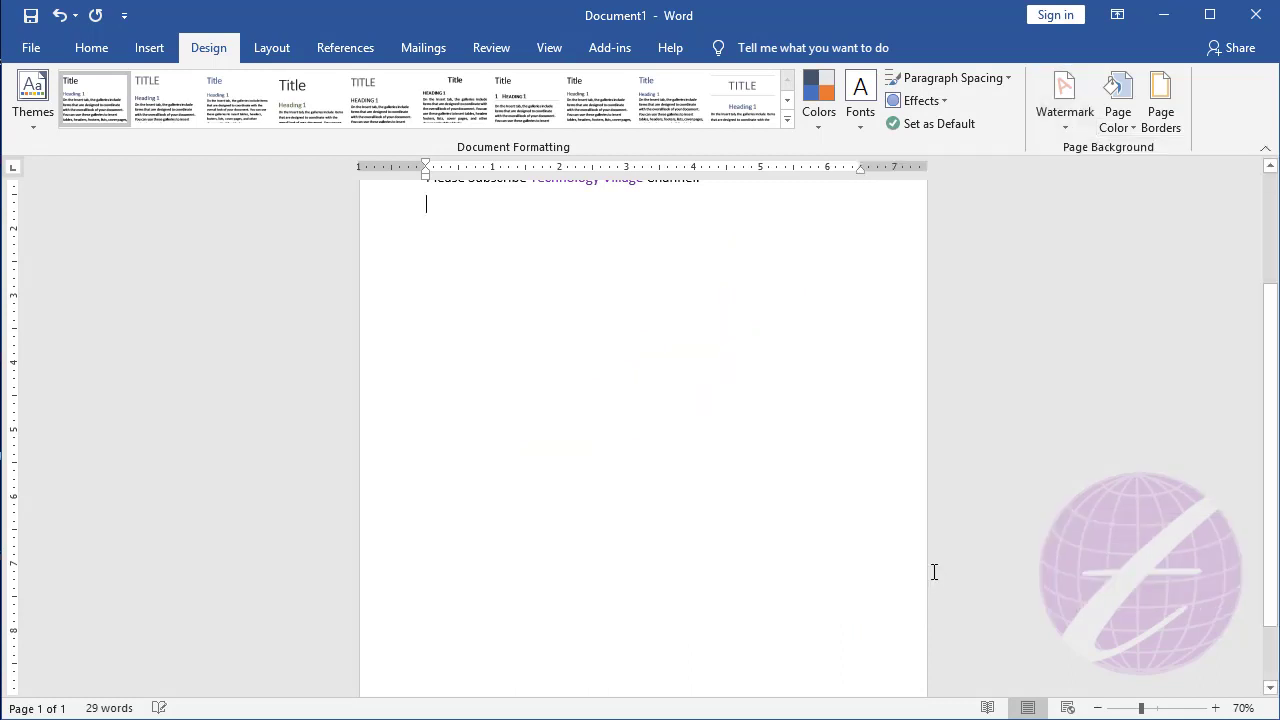
{"action": "left_click", "coordinate": [1069, 122]}
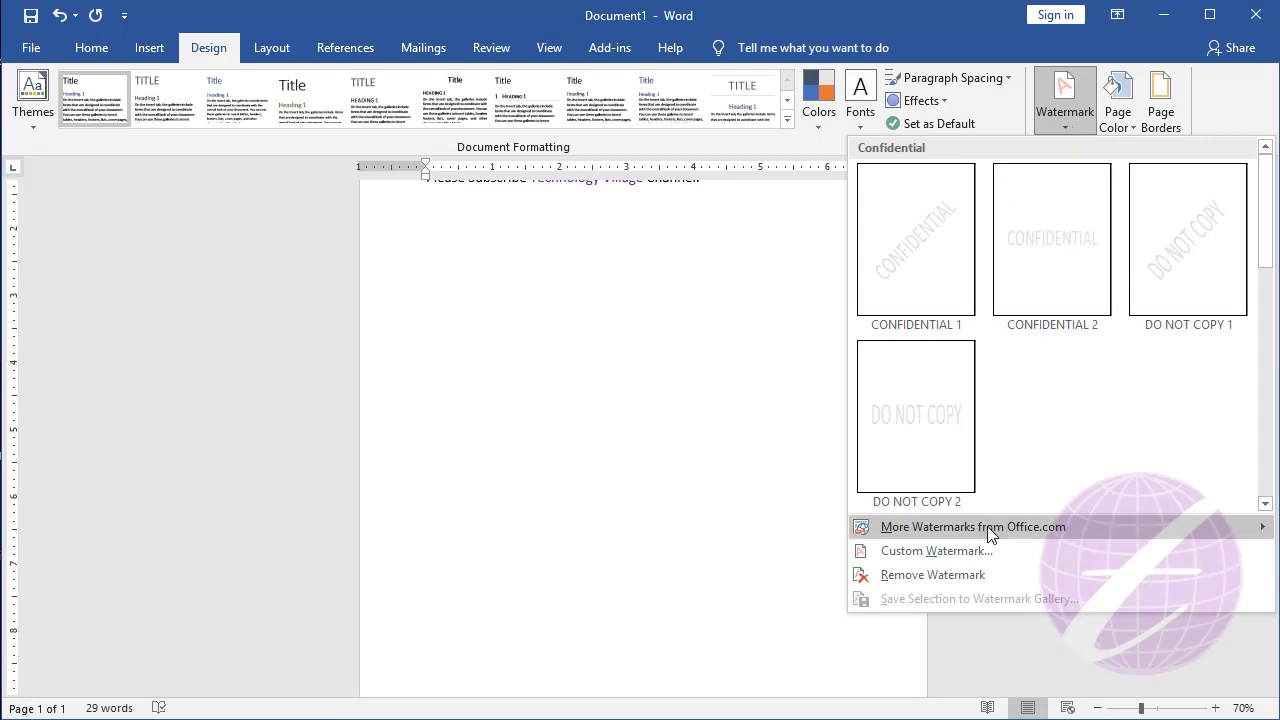
{"action": "left_click", "coordinate": [963, 551]}
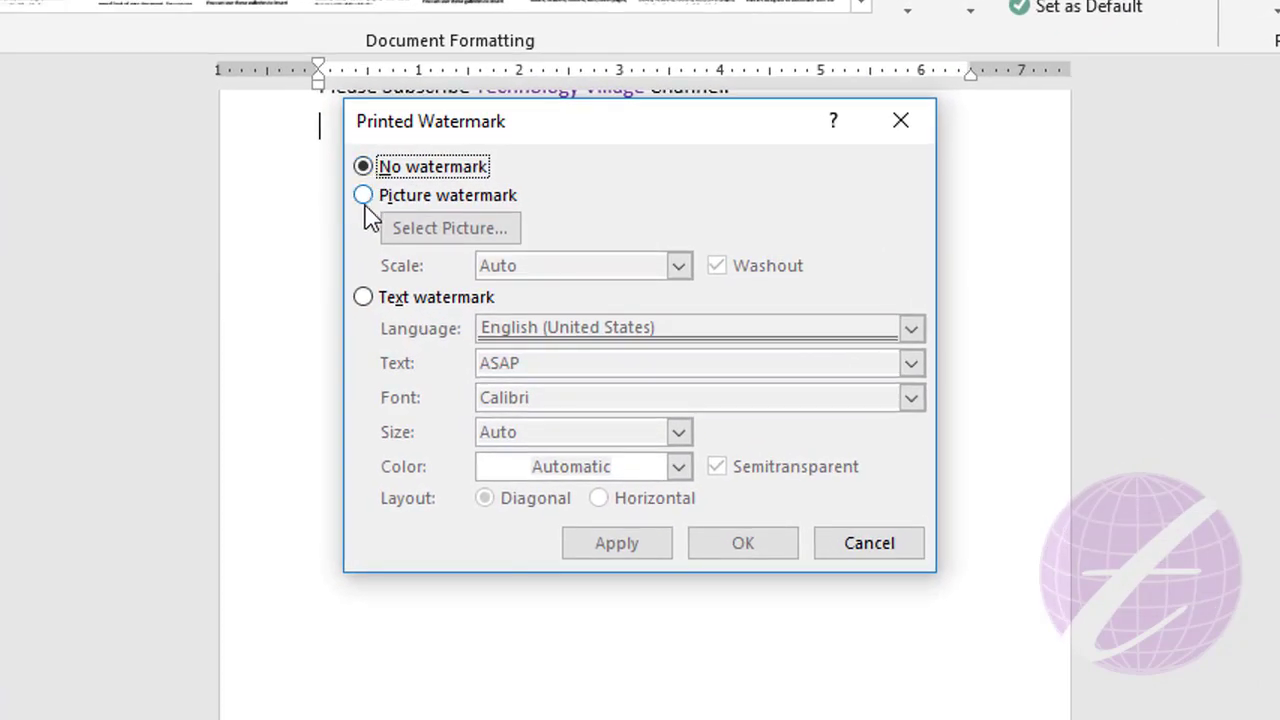
Choose Picture watermark and insert musfiq.jpeg from the Pictures folder, working offline.
{"action": "left_click", "coordinate": [364, 197]}
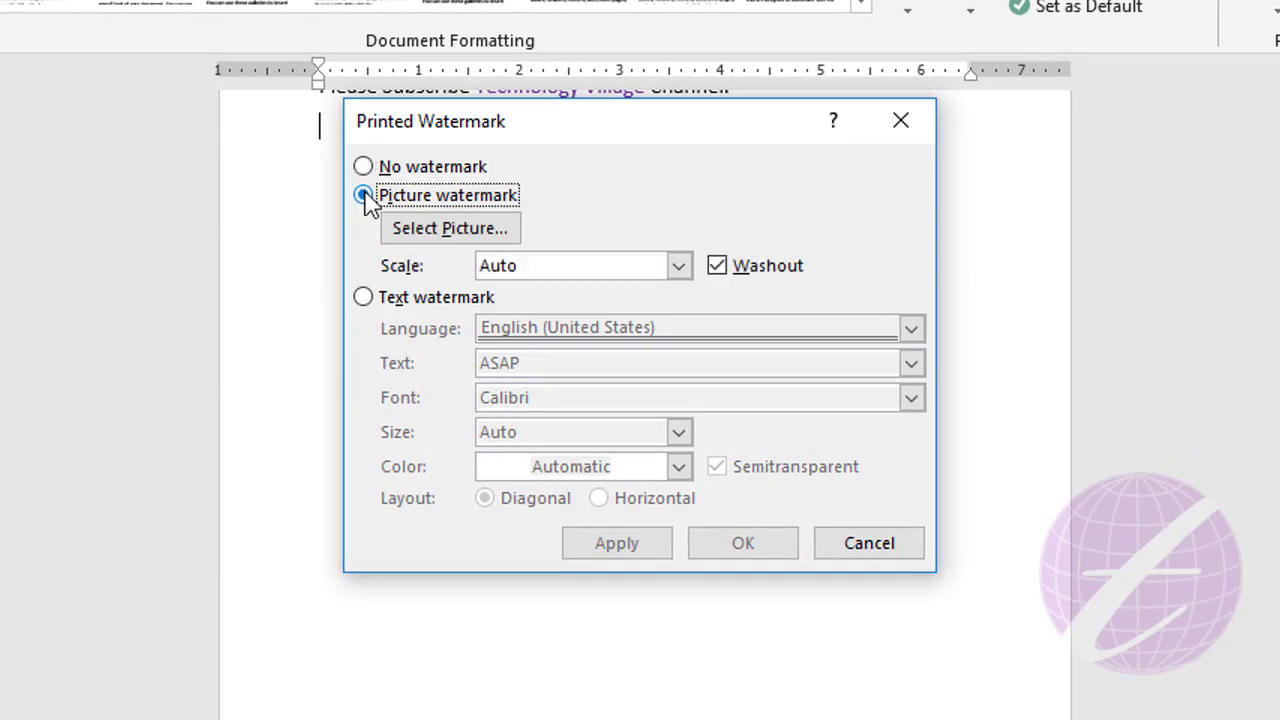
{"action": "left_click", "coordinate": [459, 230]}
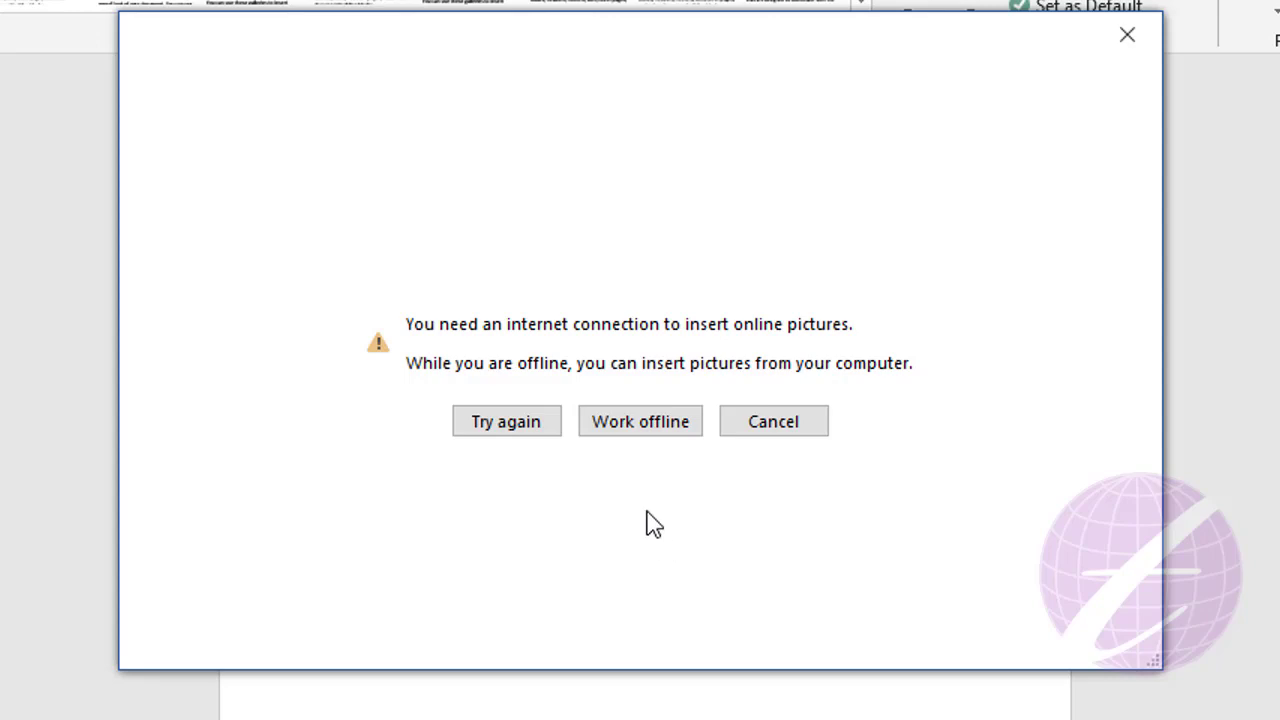
{"action": "left_click", "coordinate": [645, 430]}
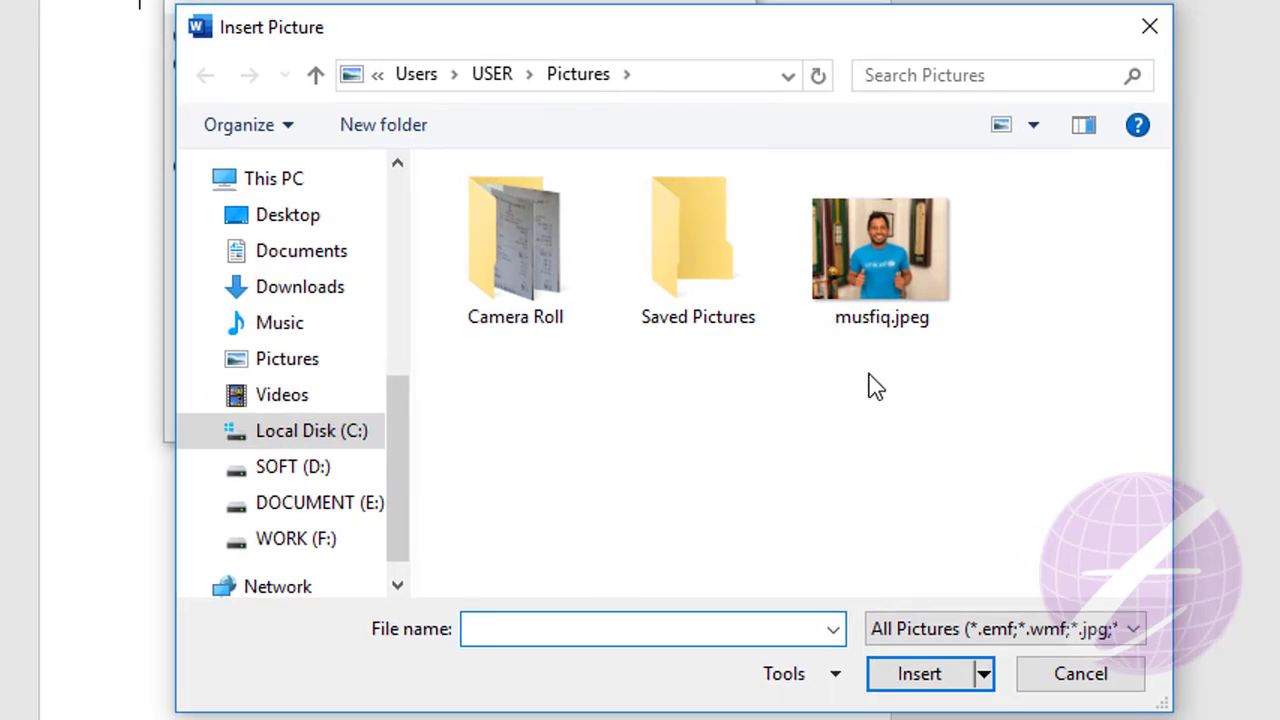
{"action": "left_click", "coordinate": [909, 247]}
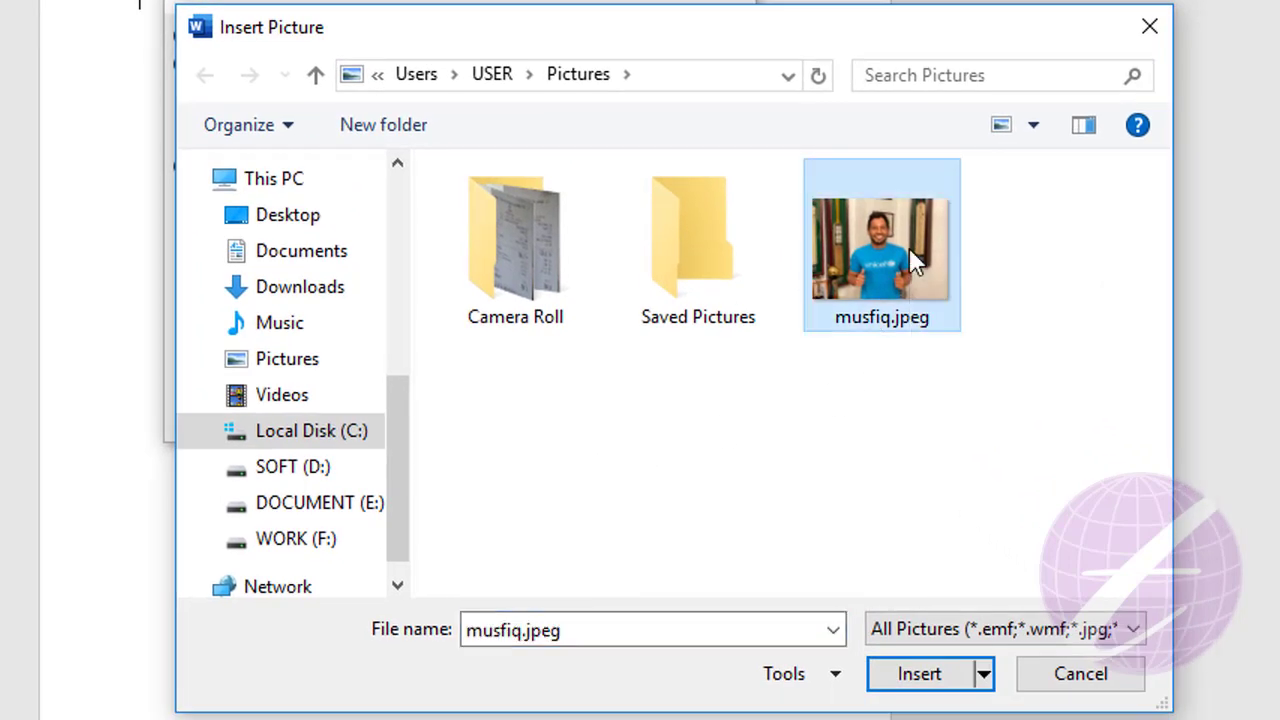
{"action": "left_click", "coordinate": [914, 682]}
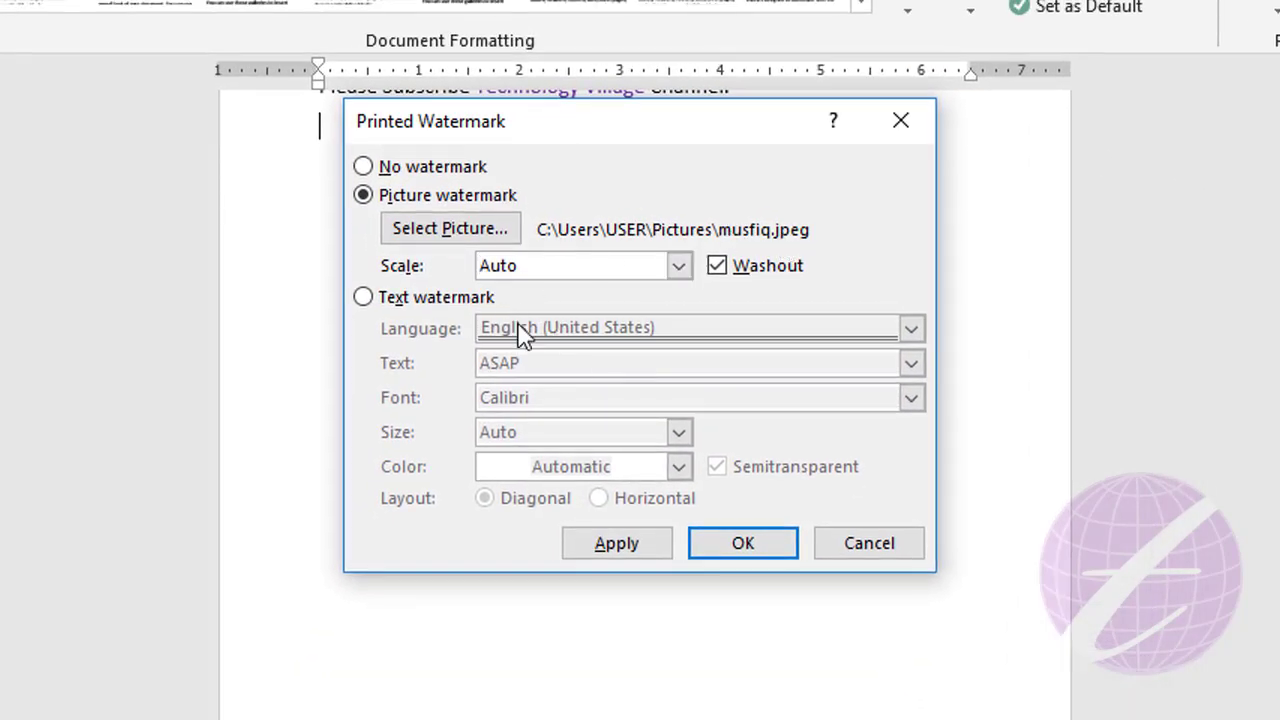
Set the picture scale to 100% and apply the musfiq.jpeg watermark to the page.
{"action": "left_click", "coordinate": [681, 266]}
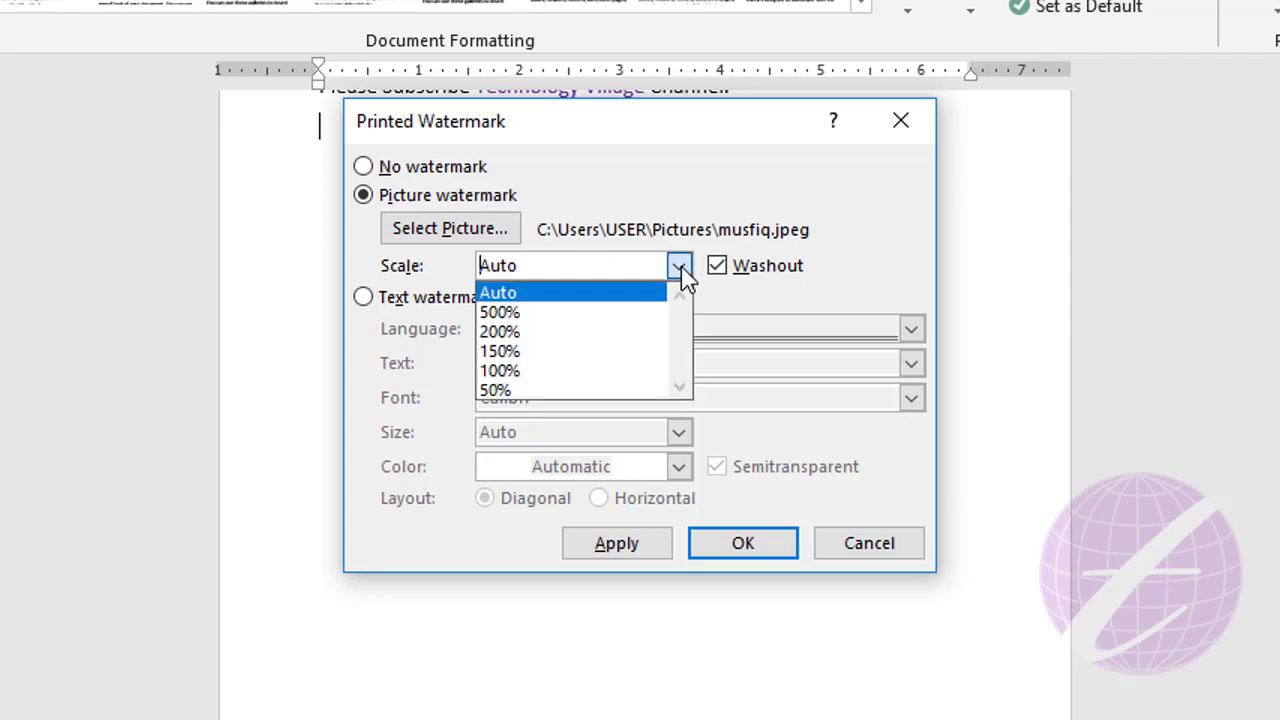
{"action": "left_click", "coordinate": [527, 378]}
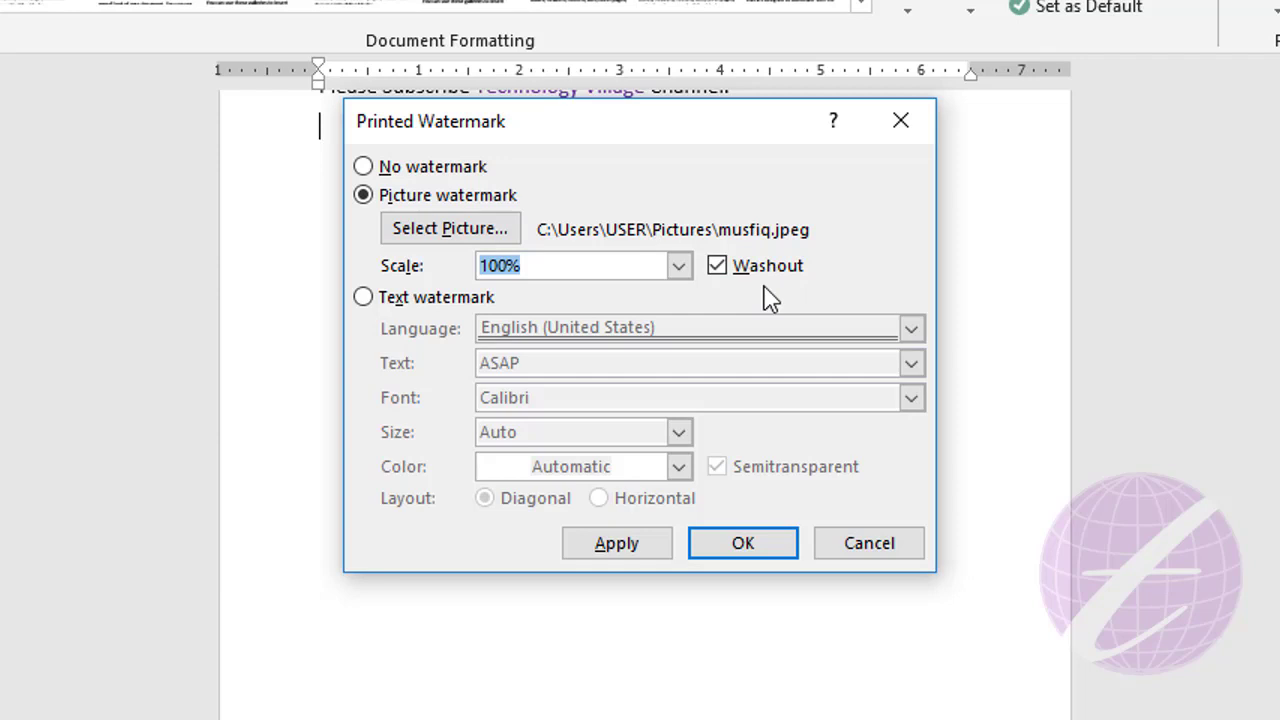
{"action": "left_click", "coordinate": [766, 550]}
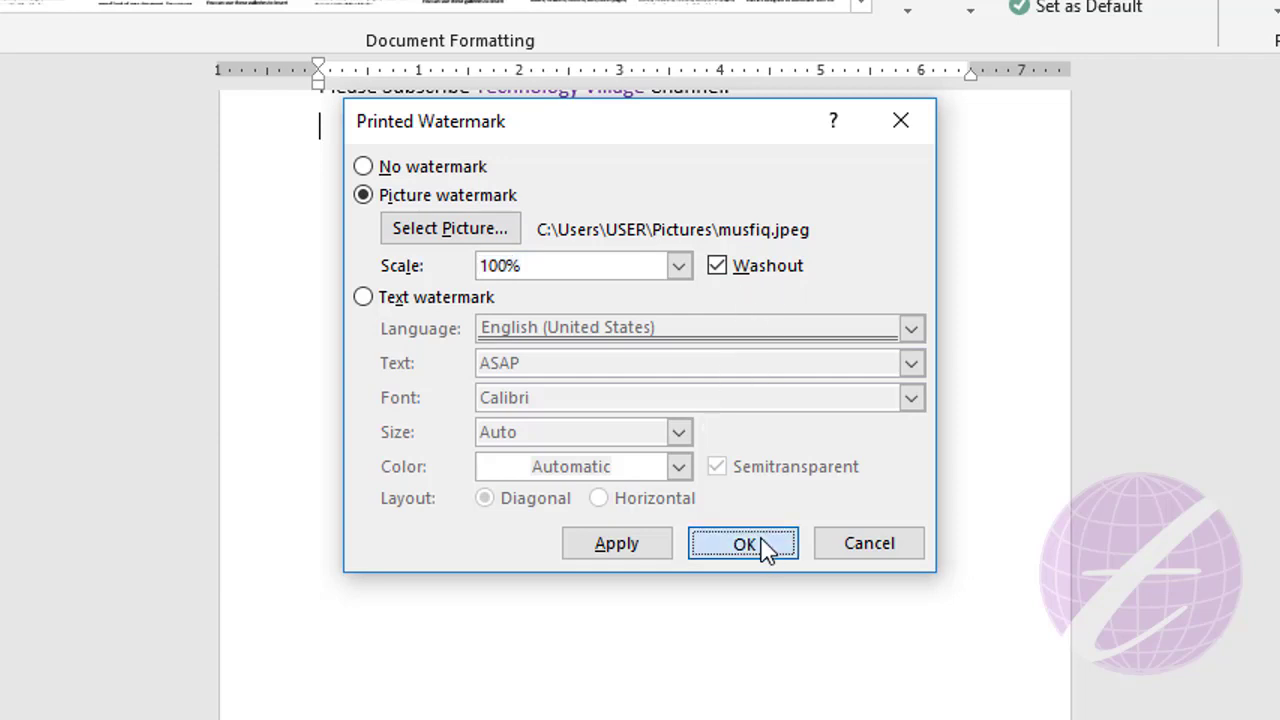
{"action": "scroll", "coordinate": [850, 500], "scroll_direction": "up", "scroll_amount": 2}
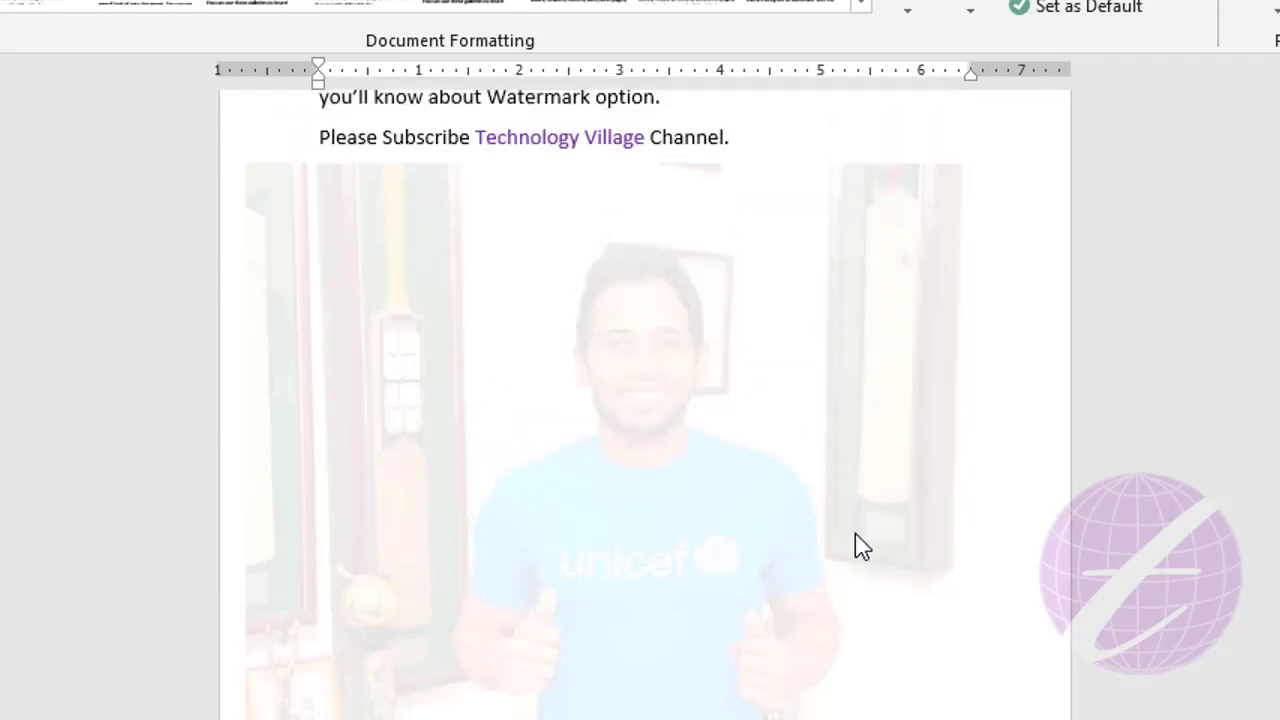
{"action": "scroll", "coordinate": [855, 545], "scroll_direction": "down", "scroll_amount": 3}
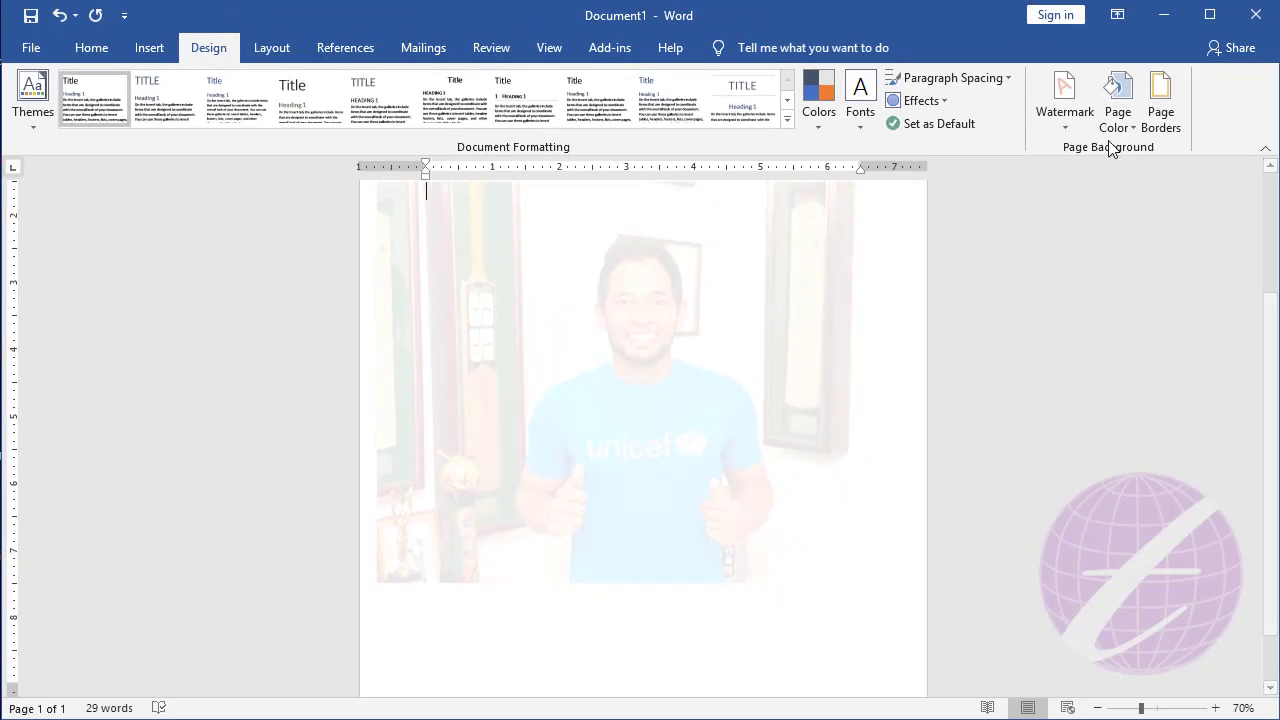
Uncheck Washout in Custom Watermark so the musfiq.jpeg watermark shows in full colour.
{"action": "left_click", "coordinate": [1062, 120]}
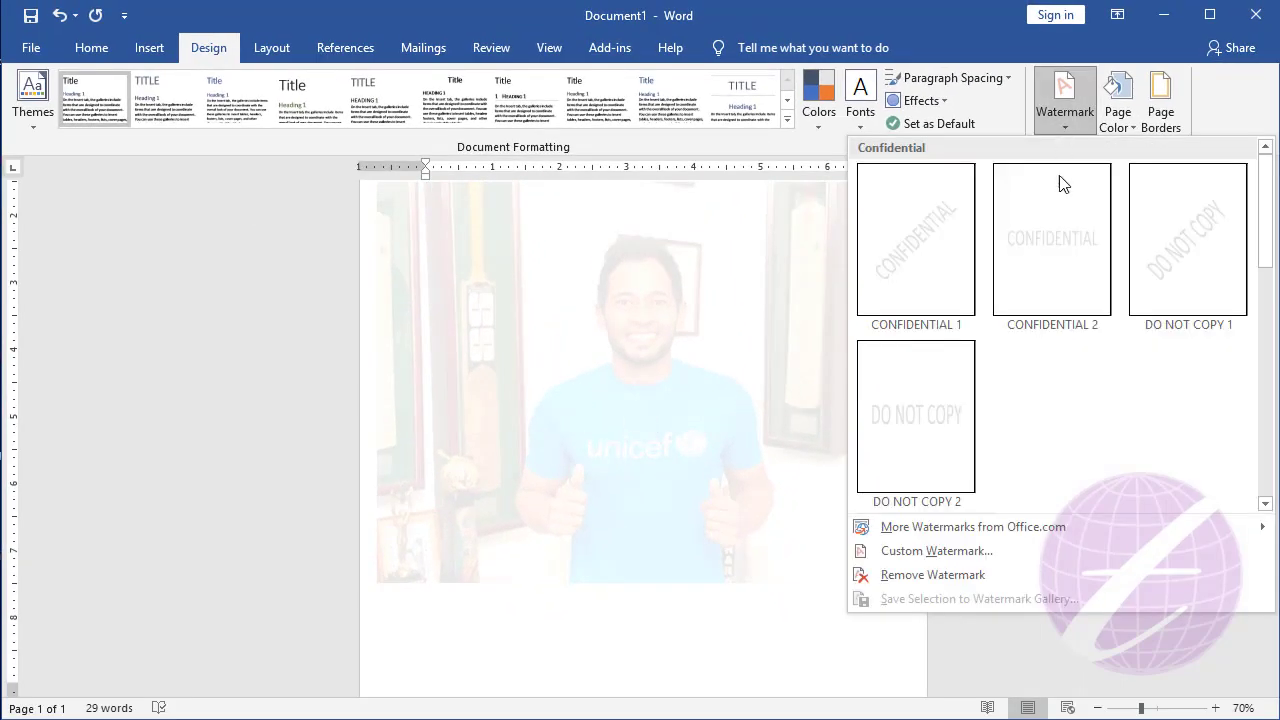
{"action": "left_click", "coordinate": [940, 553]}
{"action": "left_click", "coordinate": [689, 296]}
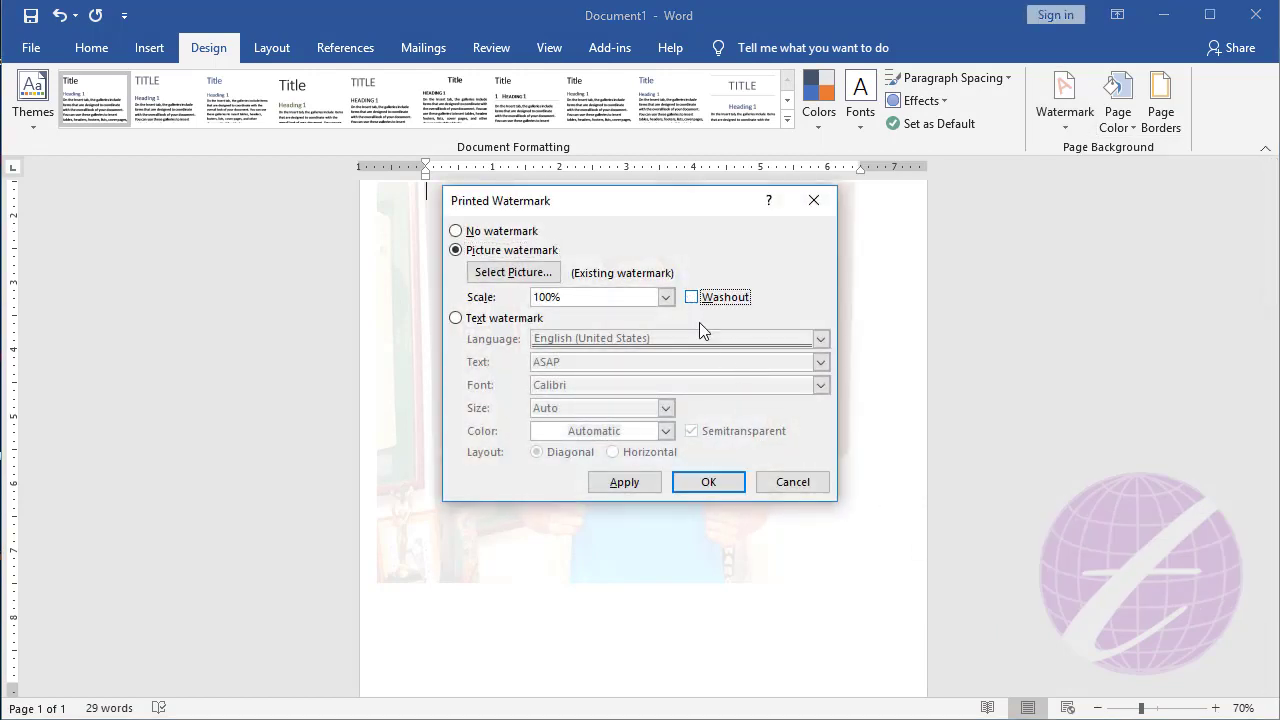
{"action": "left_click", "coordinate": [712, 482]}
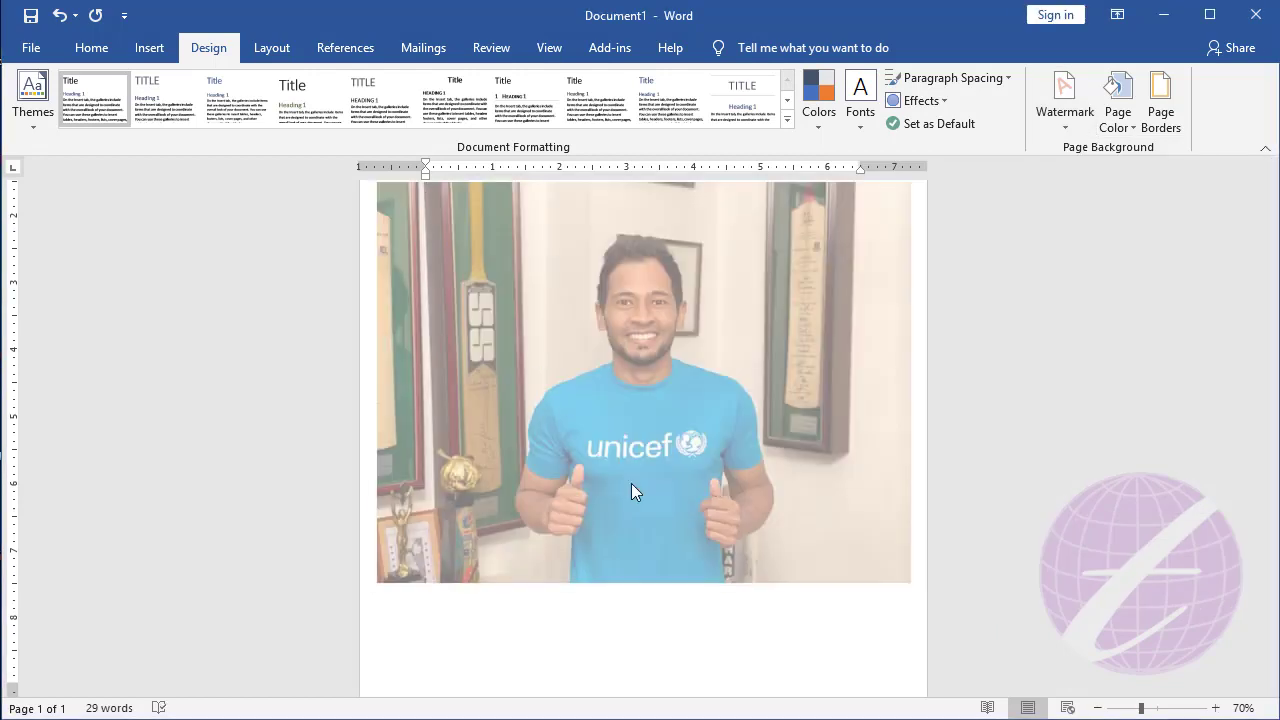